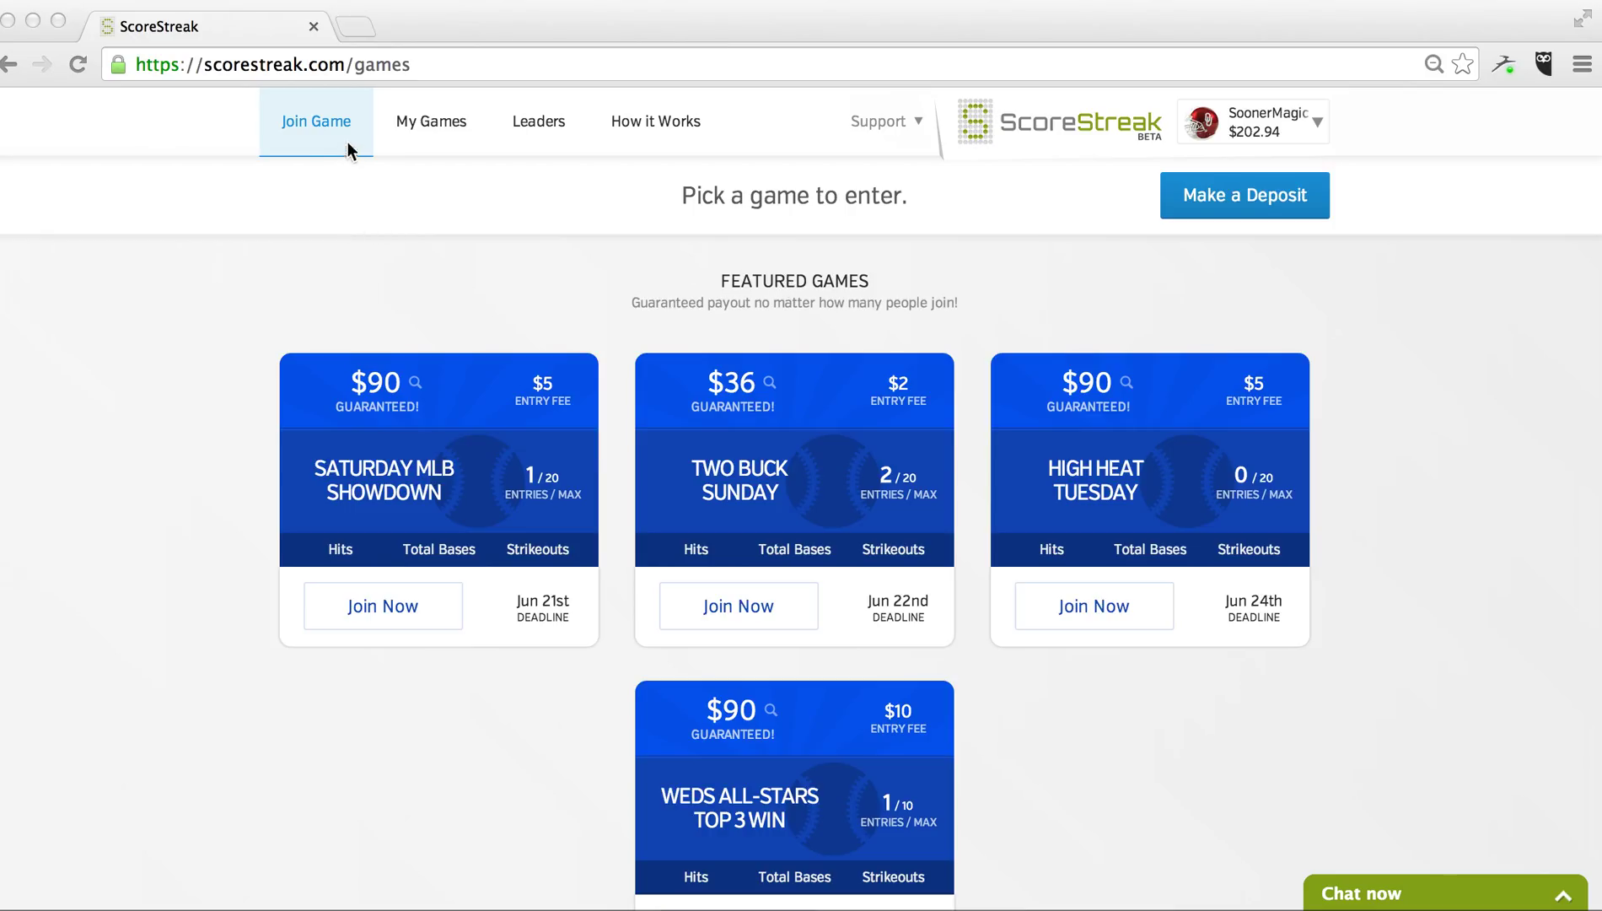
# - Show the available MLB Daily games from the MLB Daily card's Find Games
pyautogui.click(321, 120)
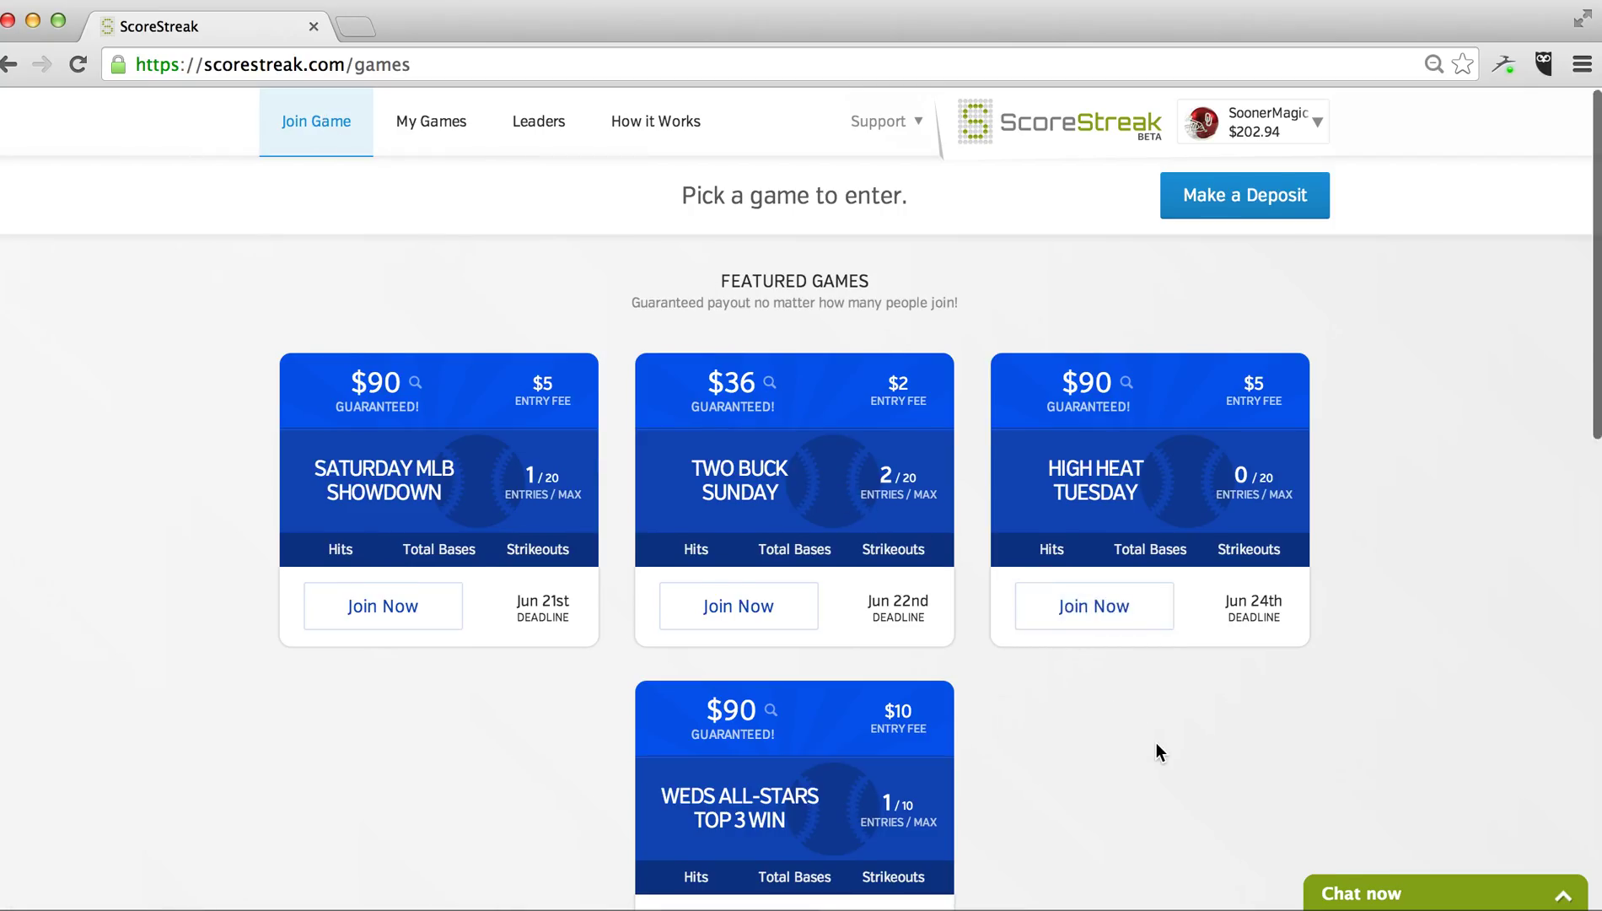
pyautogui.scroll(-2, 1157, 742)
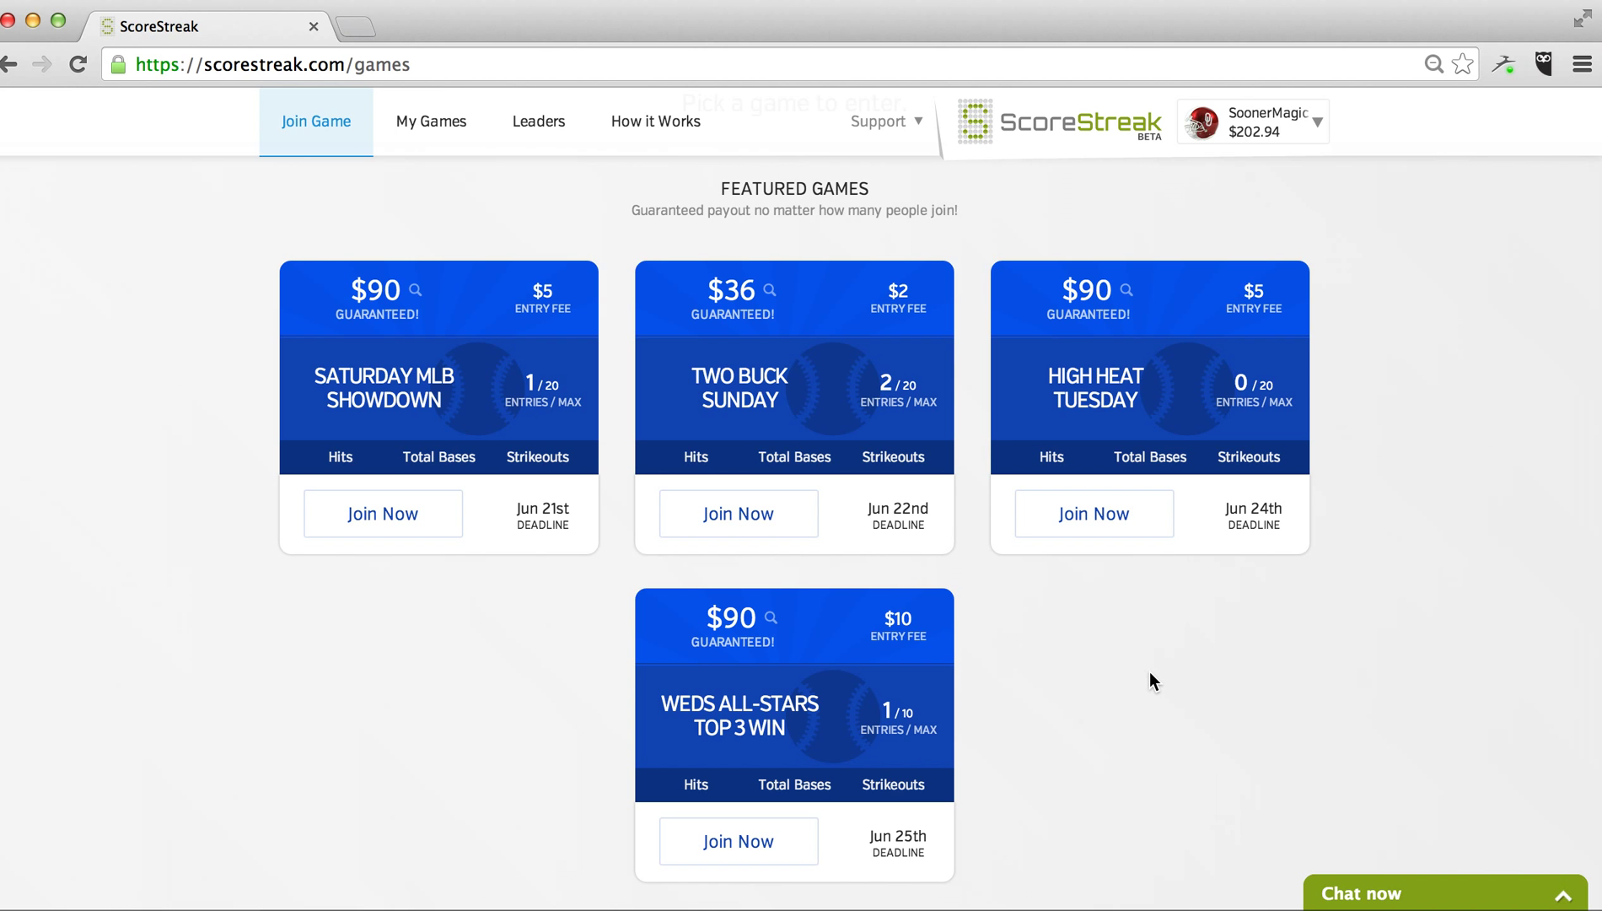
pyautogui.scroll(-3, 1150, 671)
pyautogui.scroll(-5, 1150, 671)
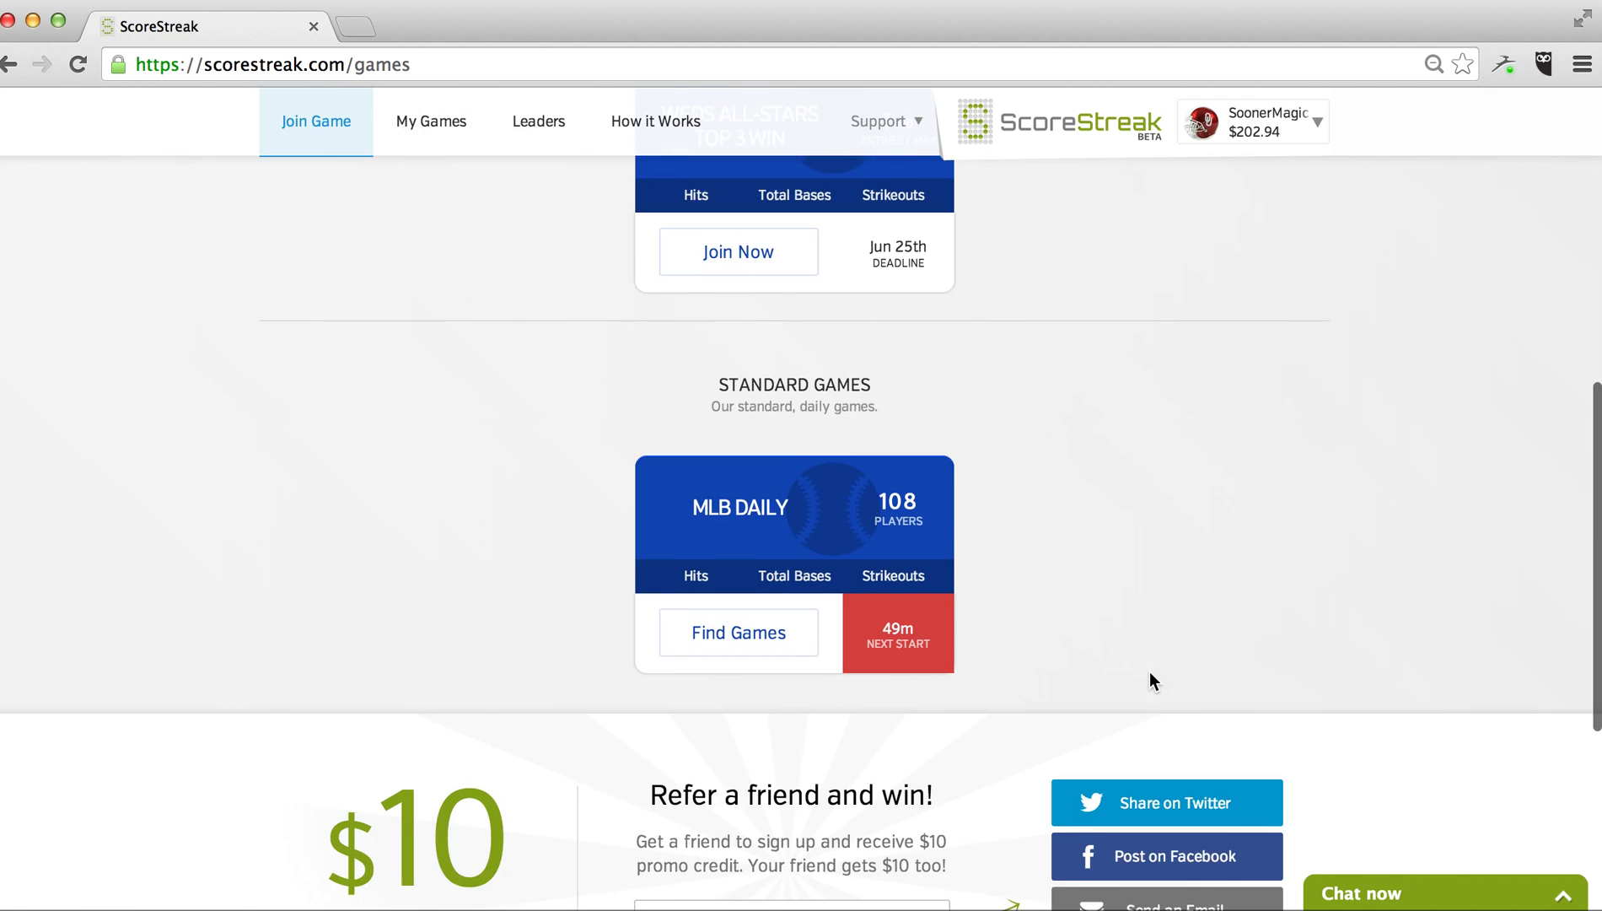
pyautogui.scroll(-3, 1150, 671)
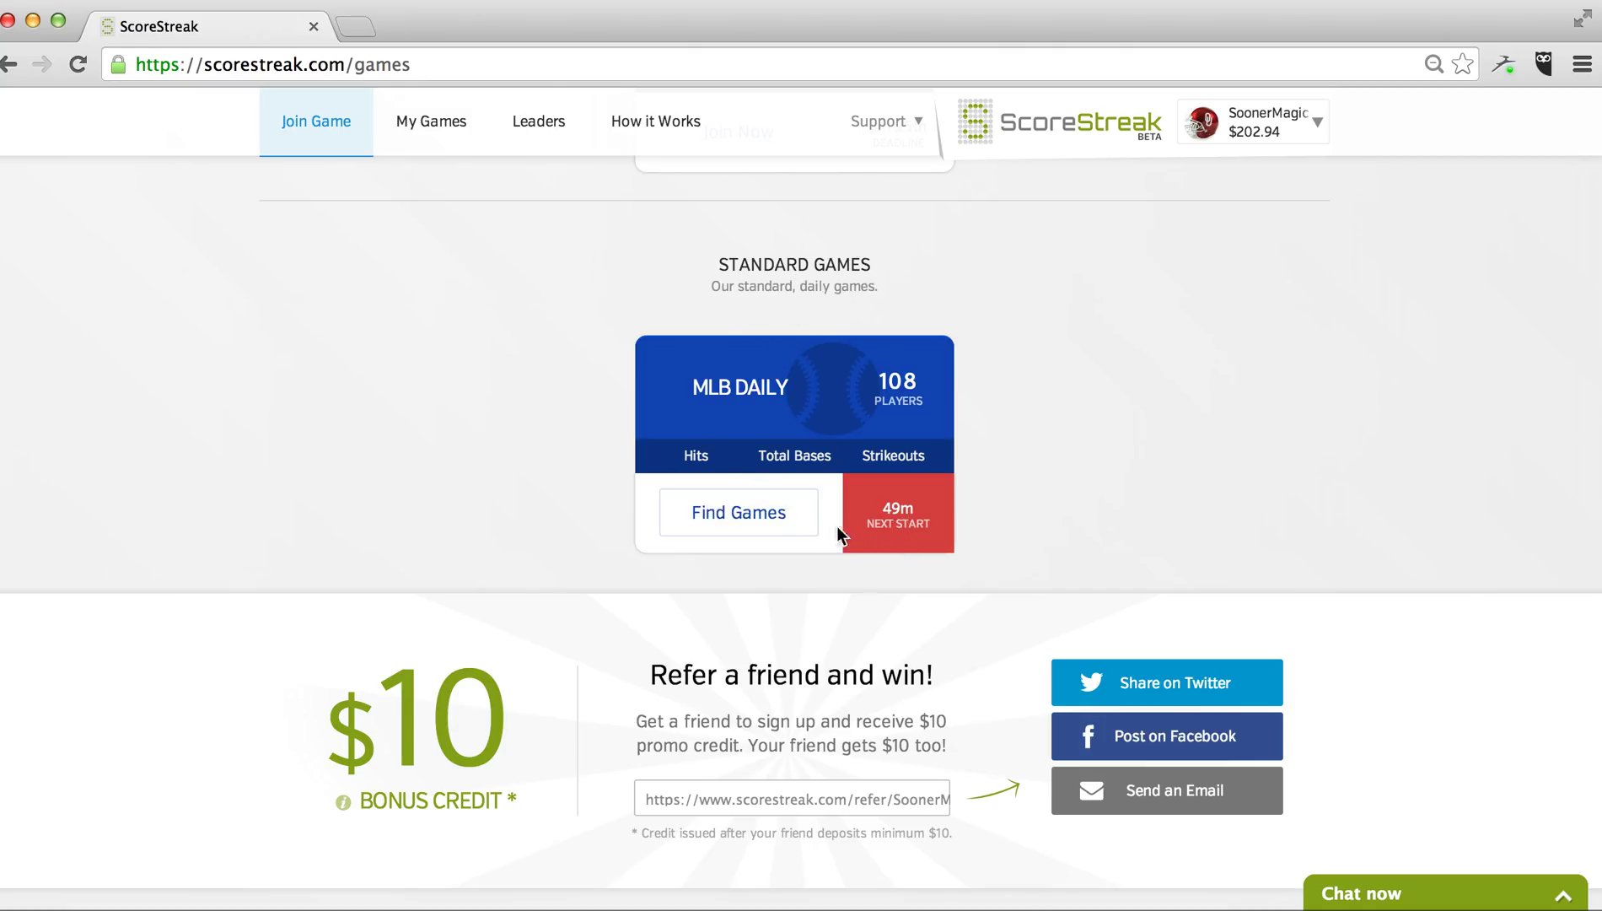
pyautogui.click(721, 528)
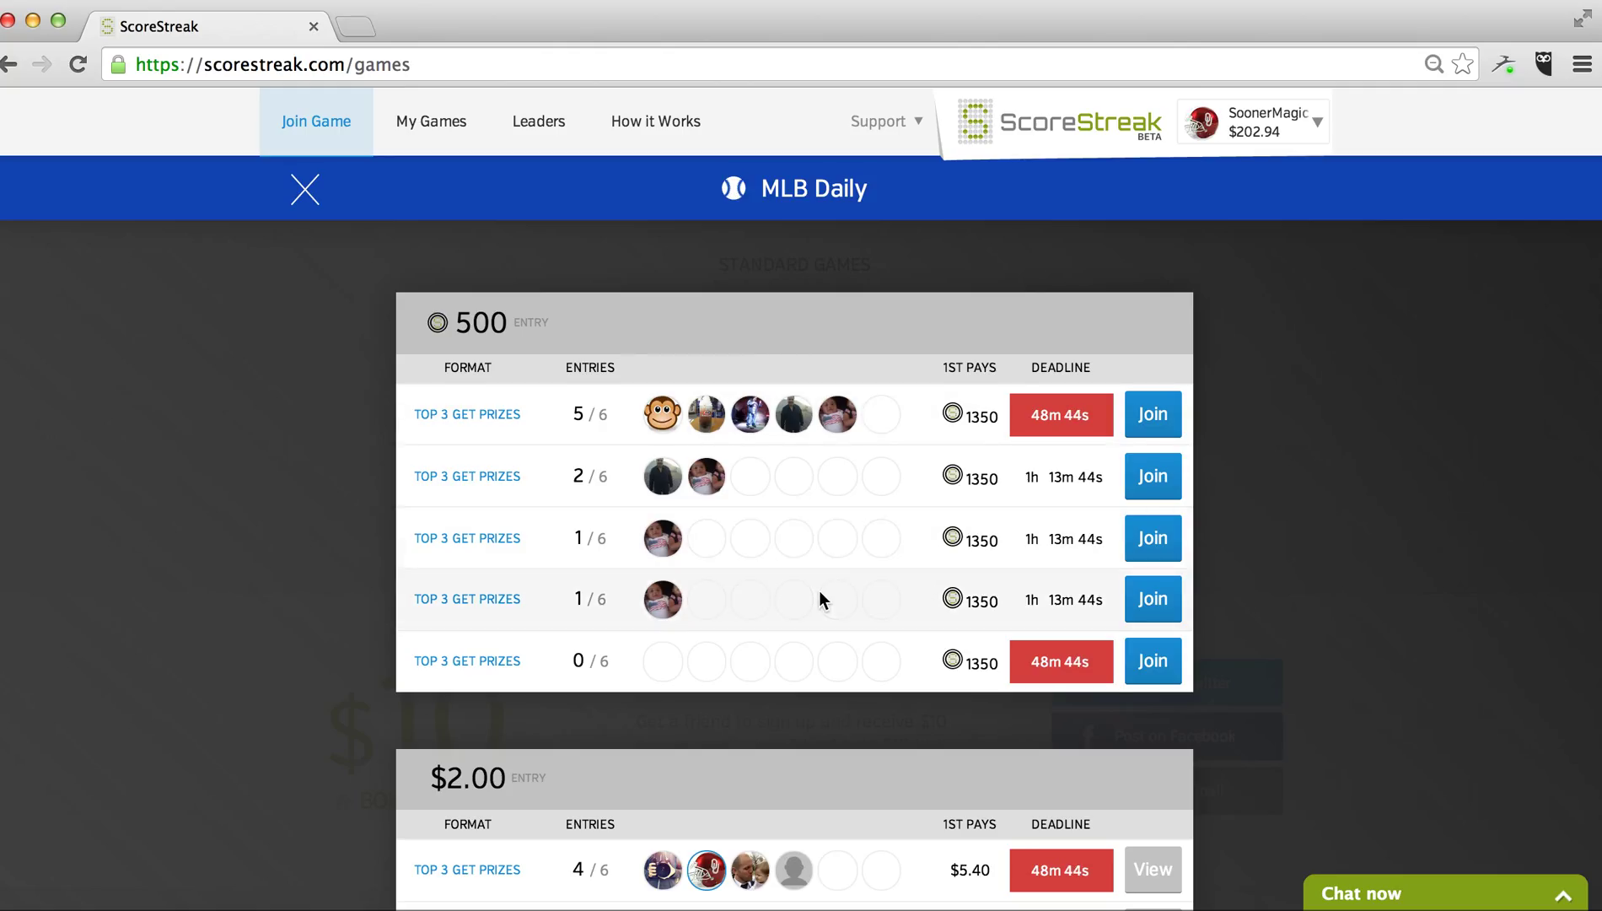
pyautogui.scroll(-3, 819, 590)
pyautogui.scroll(-10, 819, 590)
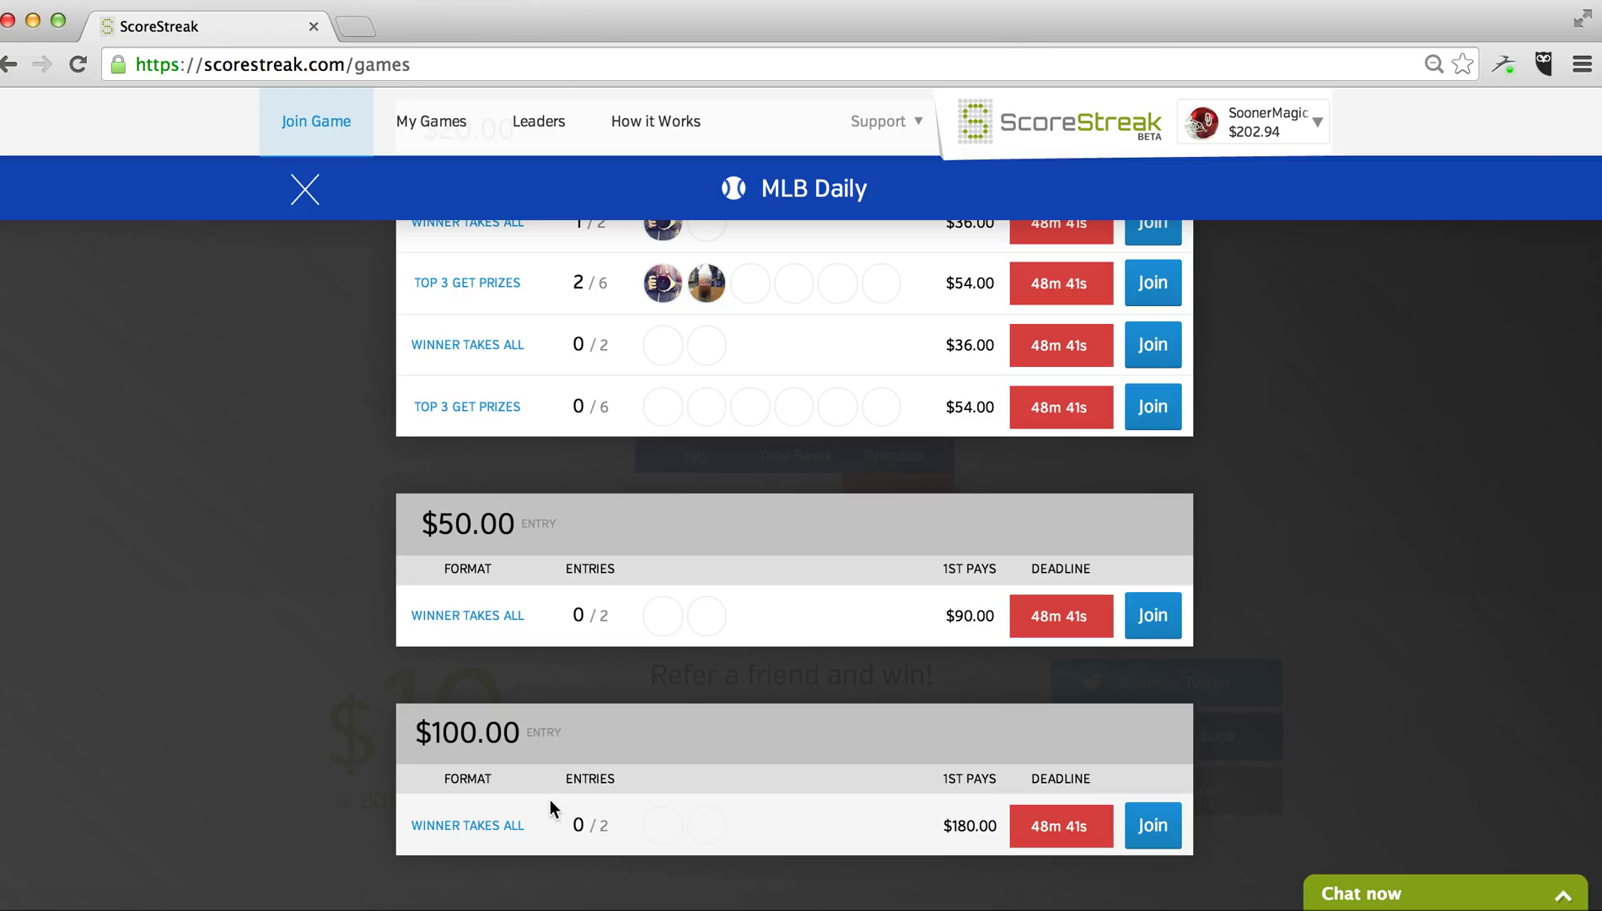
pyautogui.scroll(3, 670, 409)
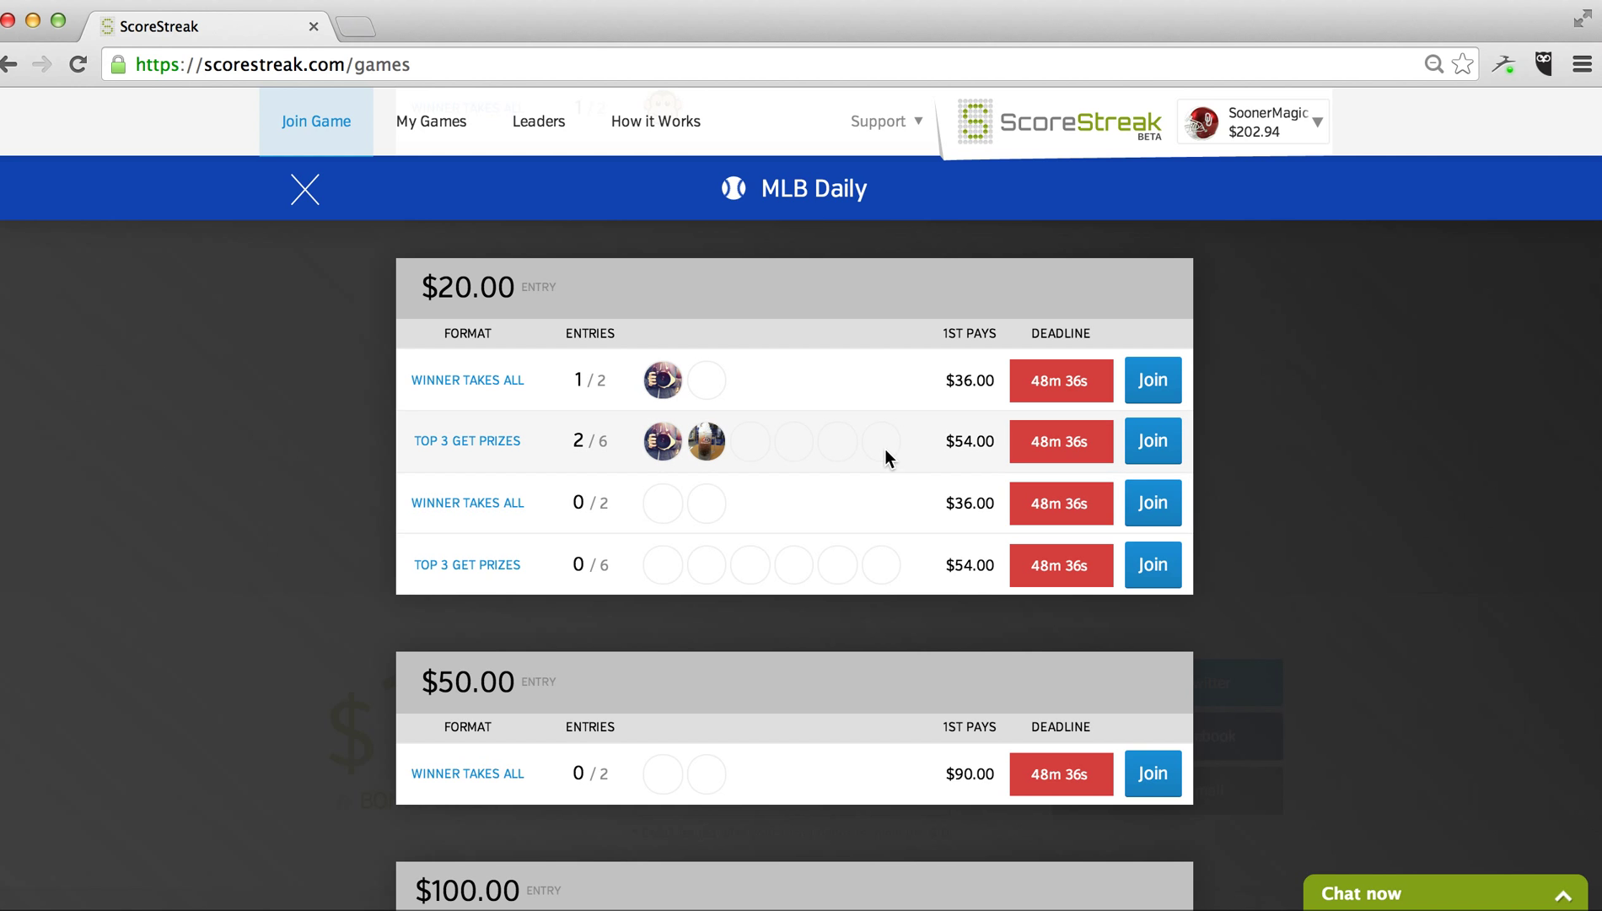
pyautogui.scroll(3, 879, 448)
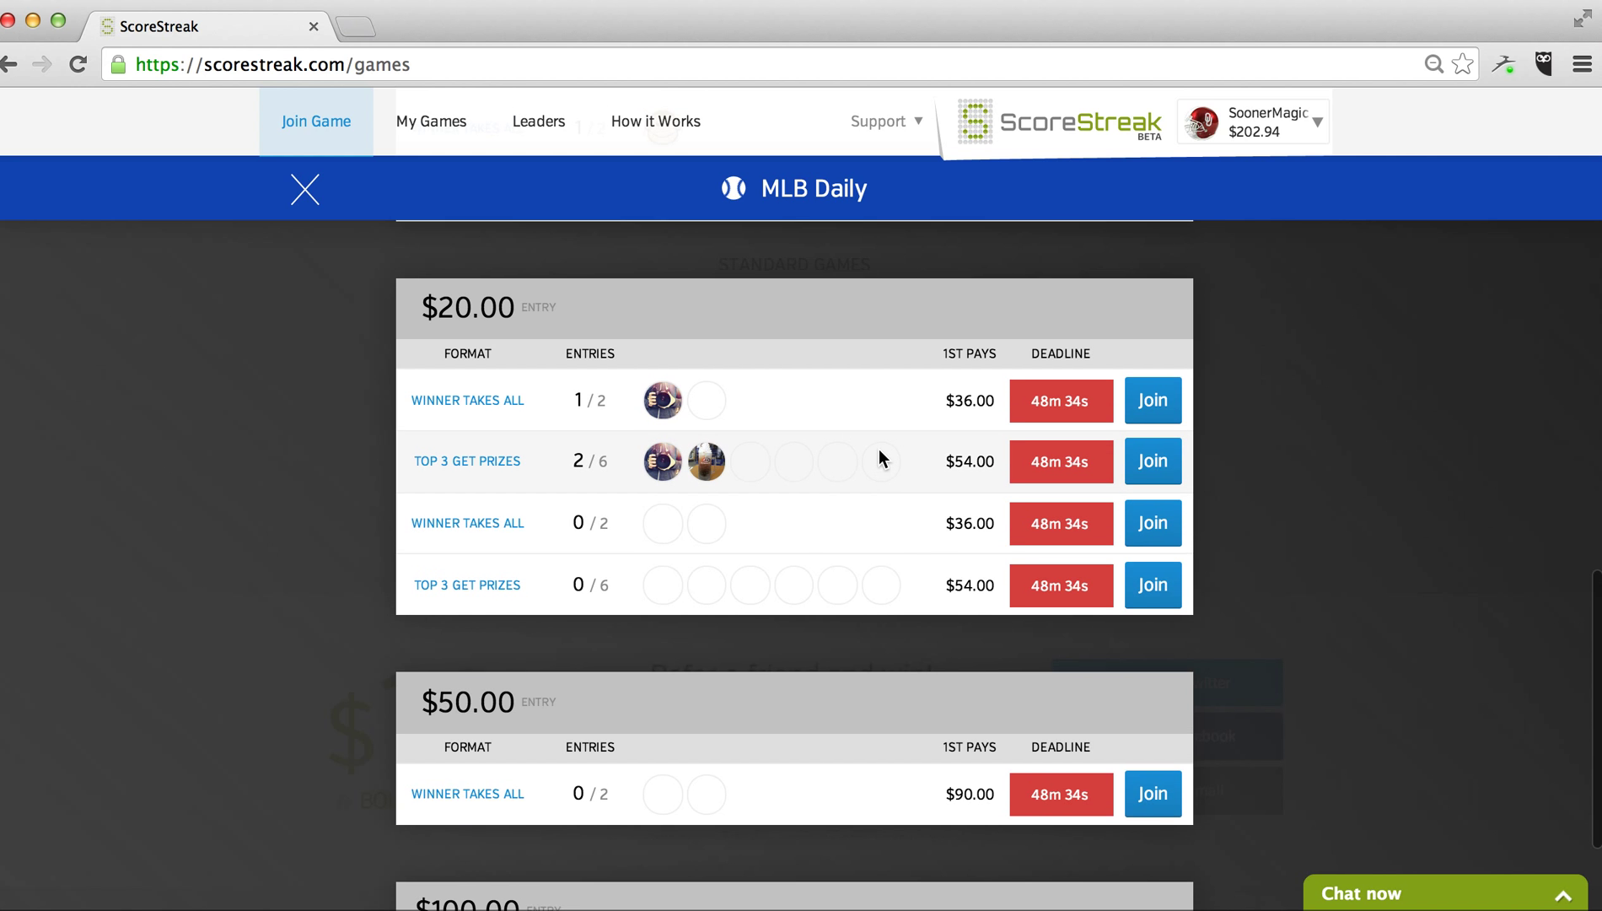
pyautogui.scroll(3, 879, 448)
pyautogui.scroll(2, 879, 448)
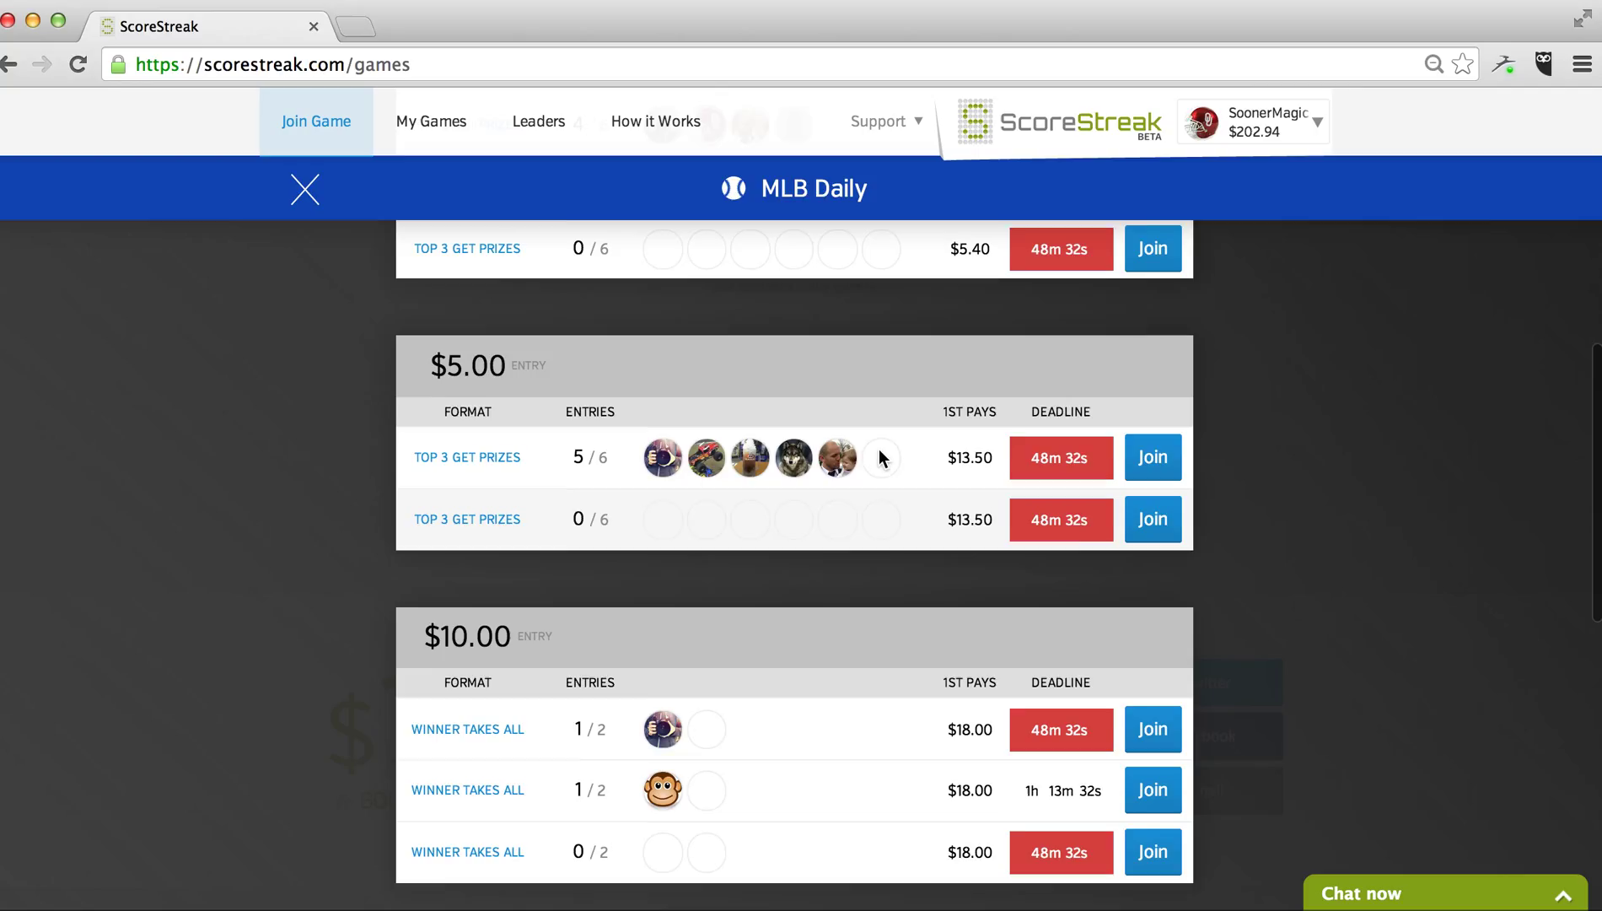
# - Join the empty 0/6 $5 Top 3 game and start making picks
pyautogui.click(1158, 520)
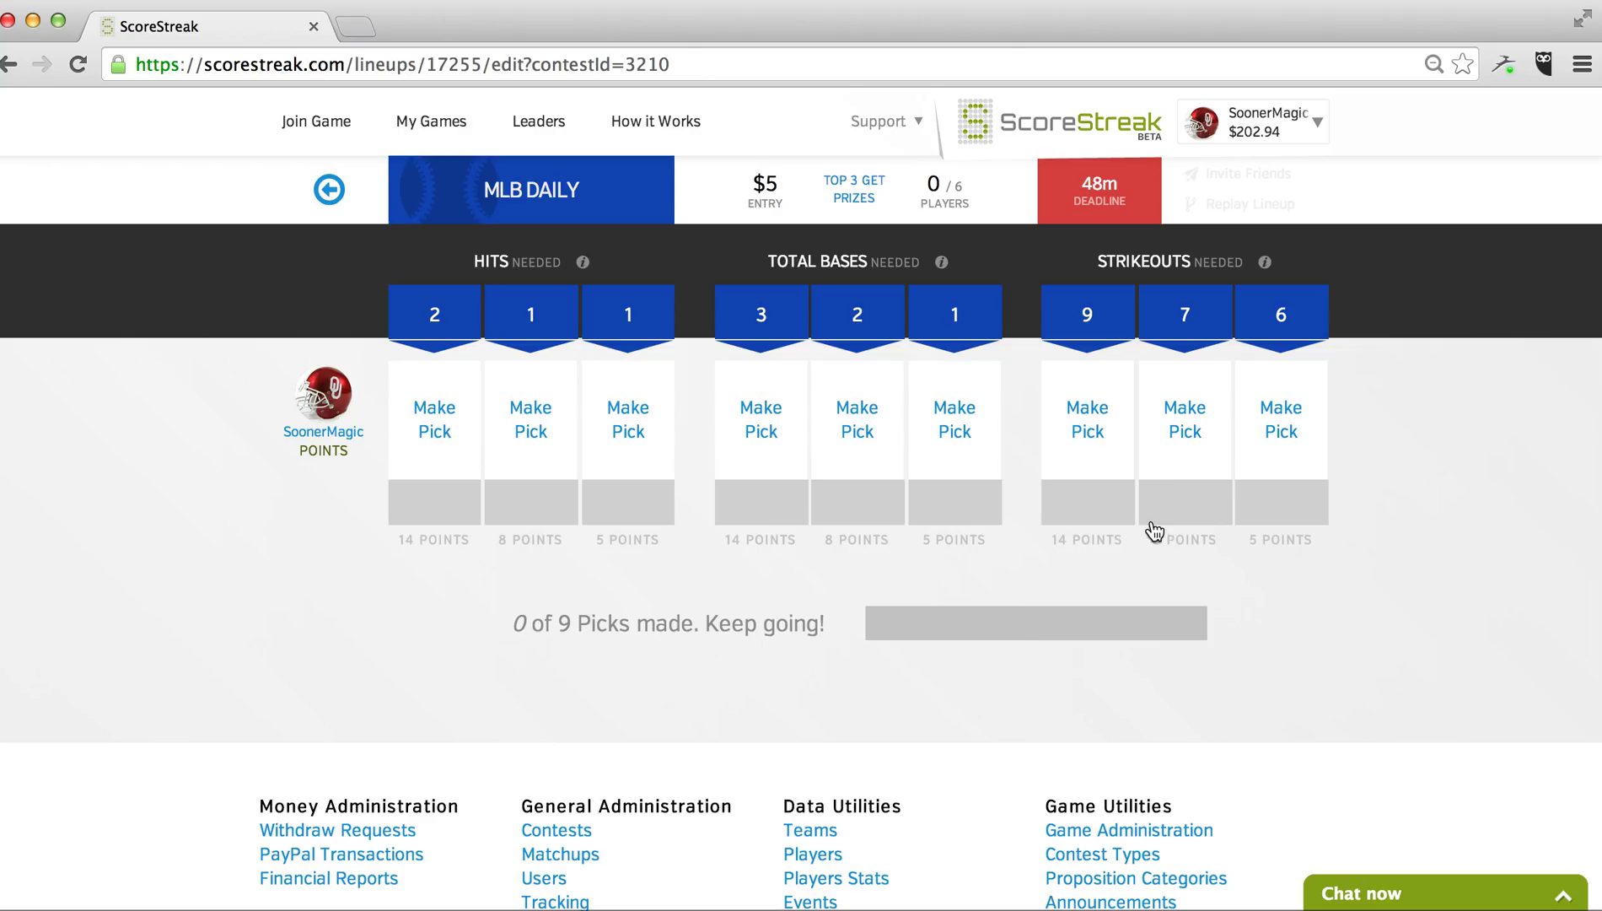
pyautogui.click(434, 420)
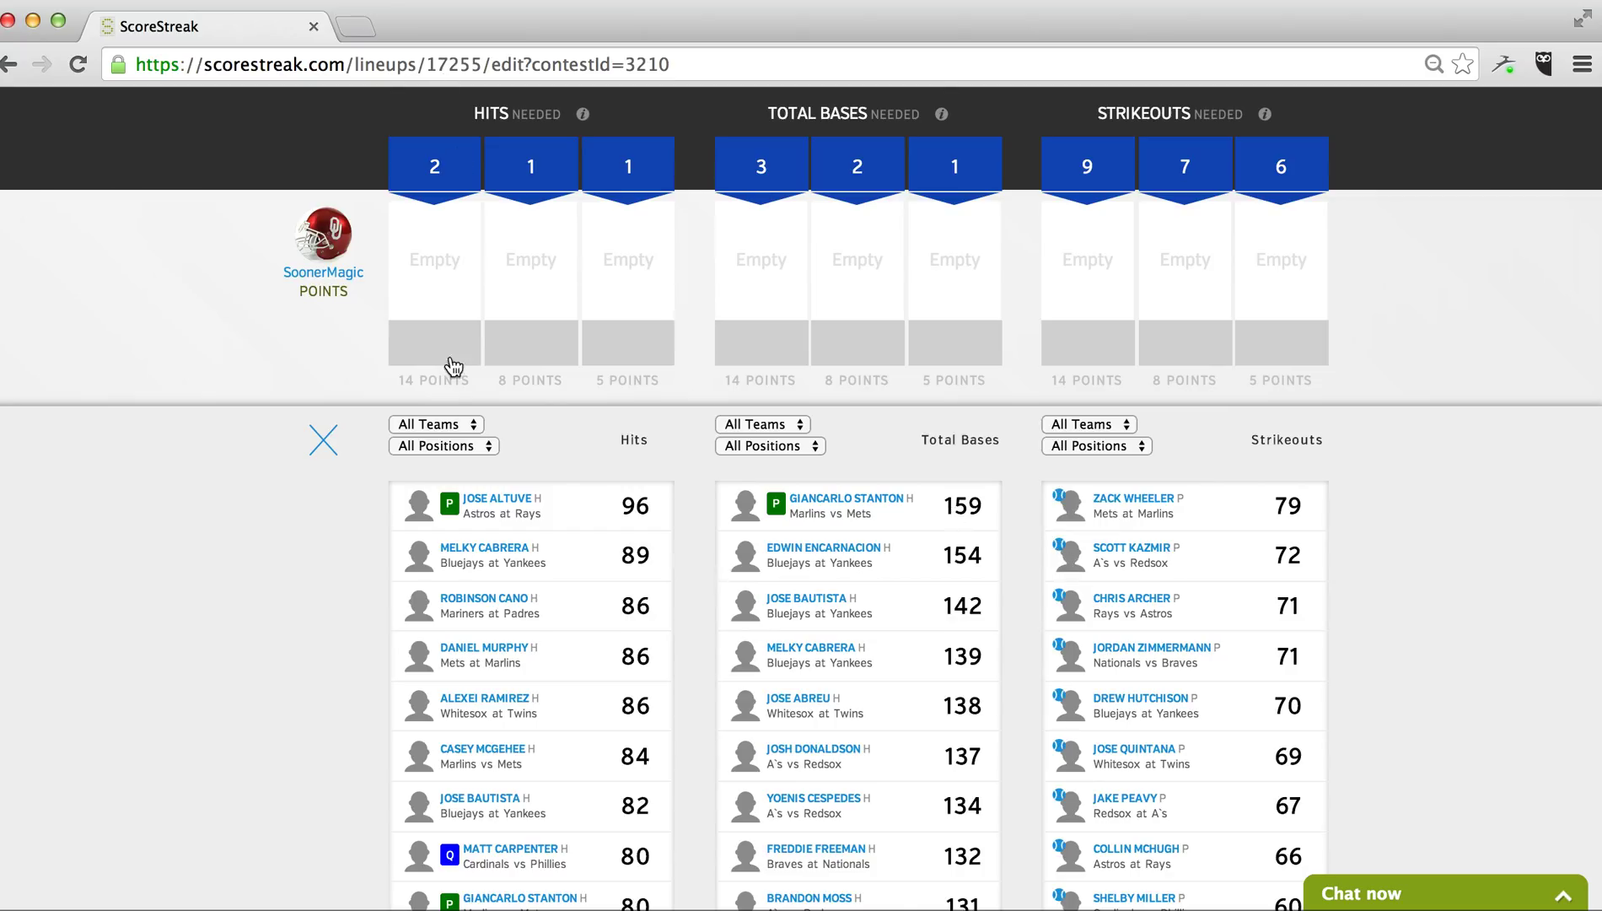
# - Fill the middle and last 1-hit slots with Melky Cabrera and Robinson Cano
pyautogui.click(430, 380)
pyautogui.moveTo(516, 566); pyautogui.dragTo(541, 264)
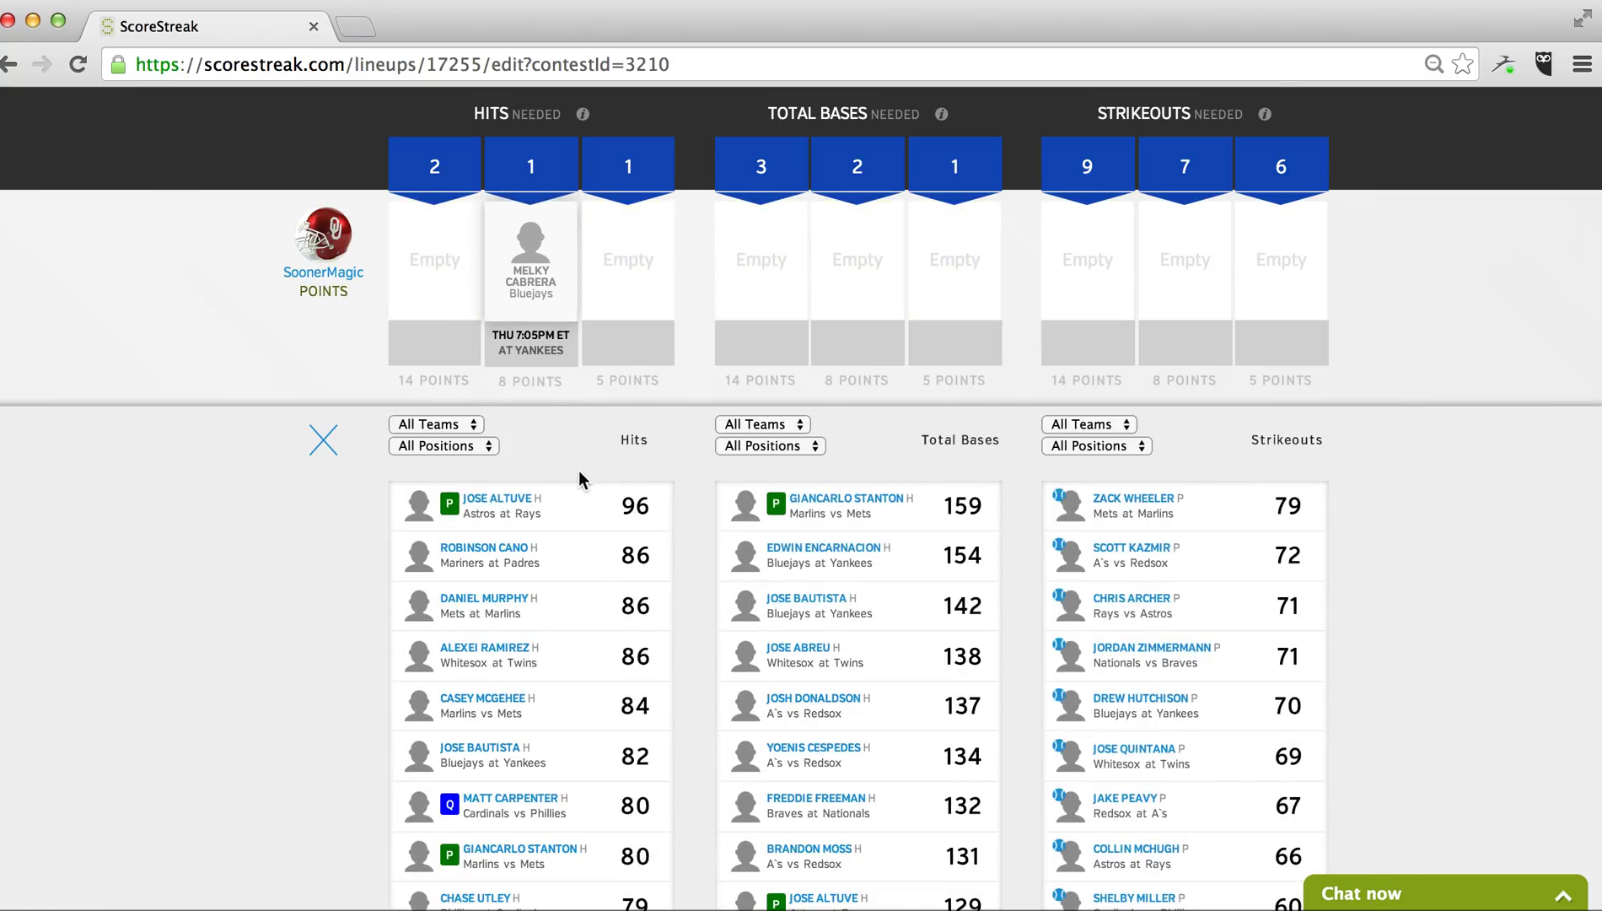
pyautogui.moveTo(512, 564); pyautogui.dragTo(641, 256)
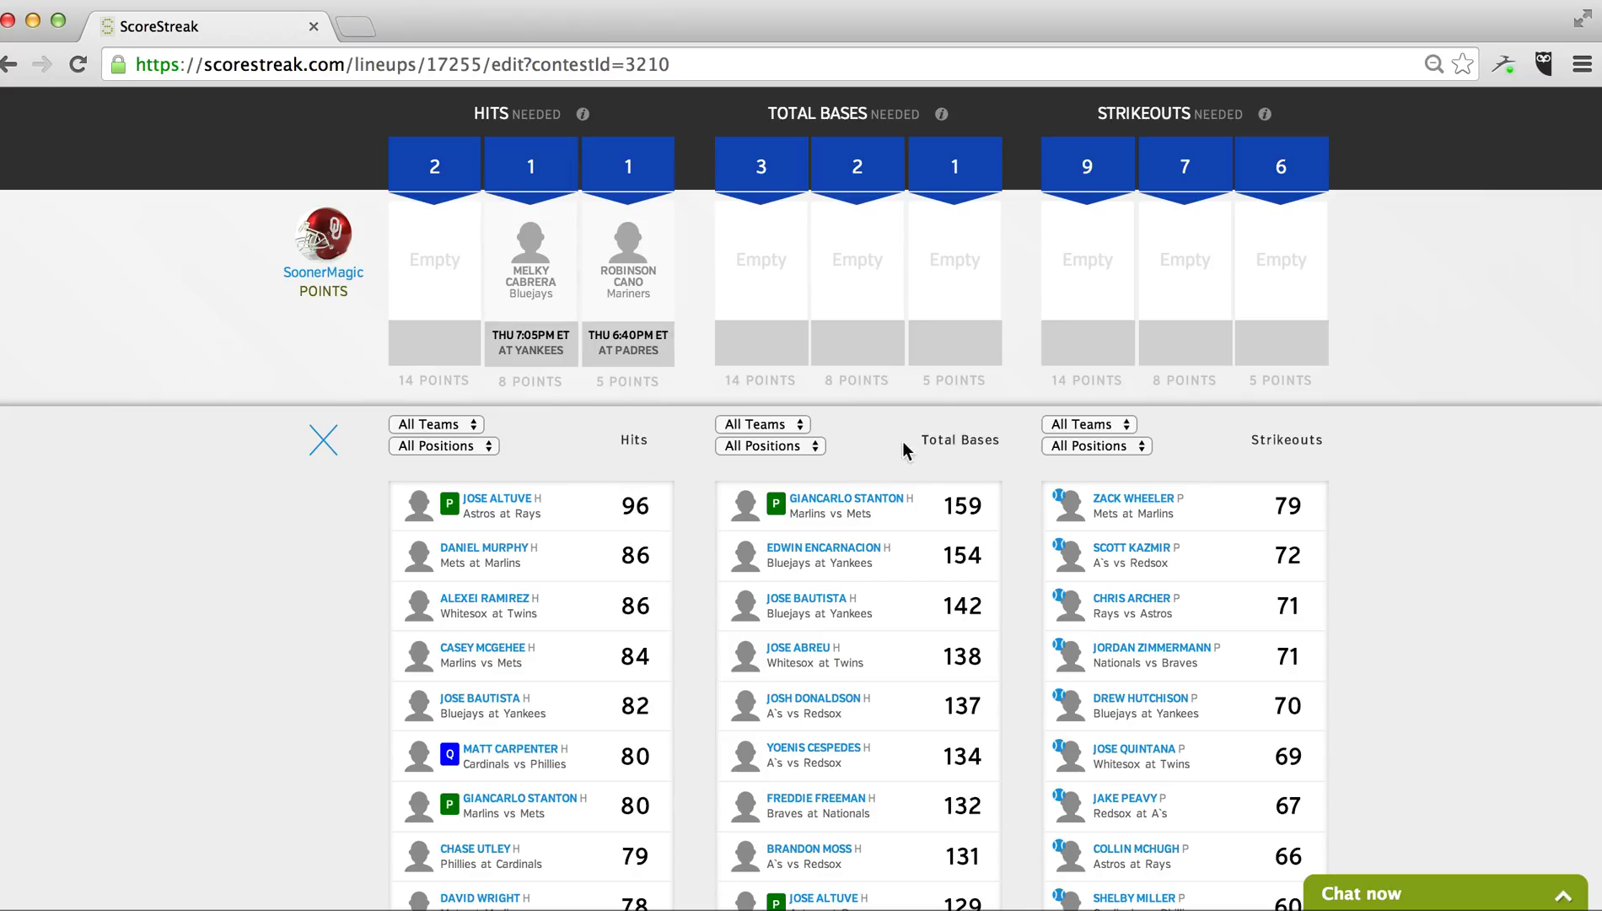
pyautogui.click(957, 439)
# - Place Daniel Murphy in the 2-hit slot and Encarnacion, Bautista, Donaldson in the Total Bases slots
pyautogui.click(448, 371)
pyautogui.moveTo(488, 554); pyautogui.dragTo(435, 263)
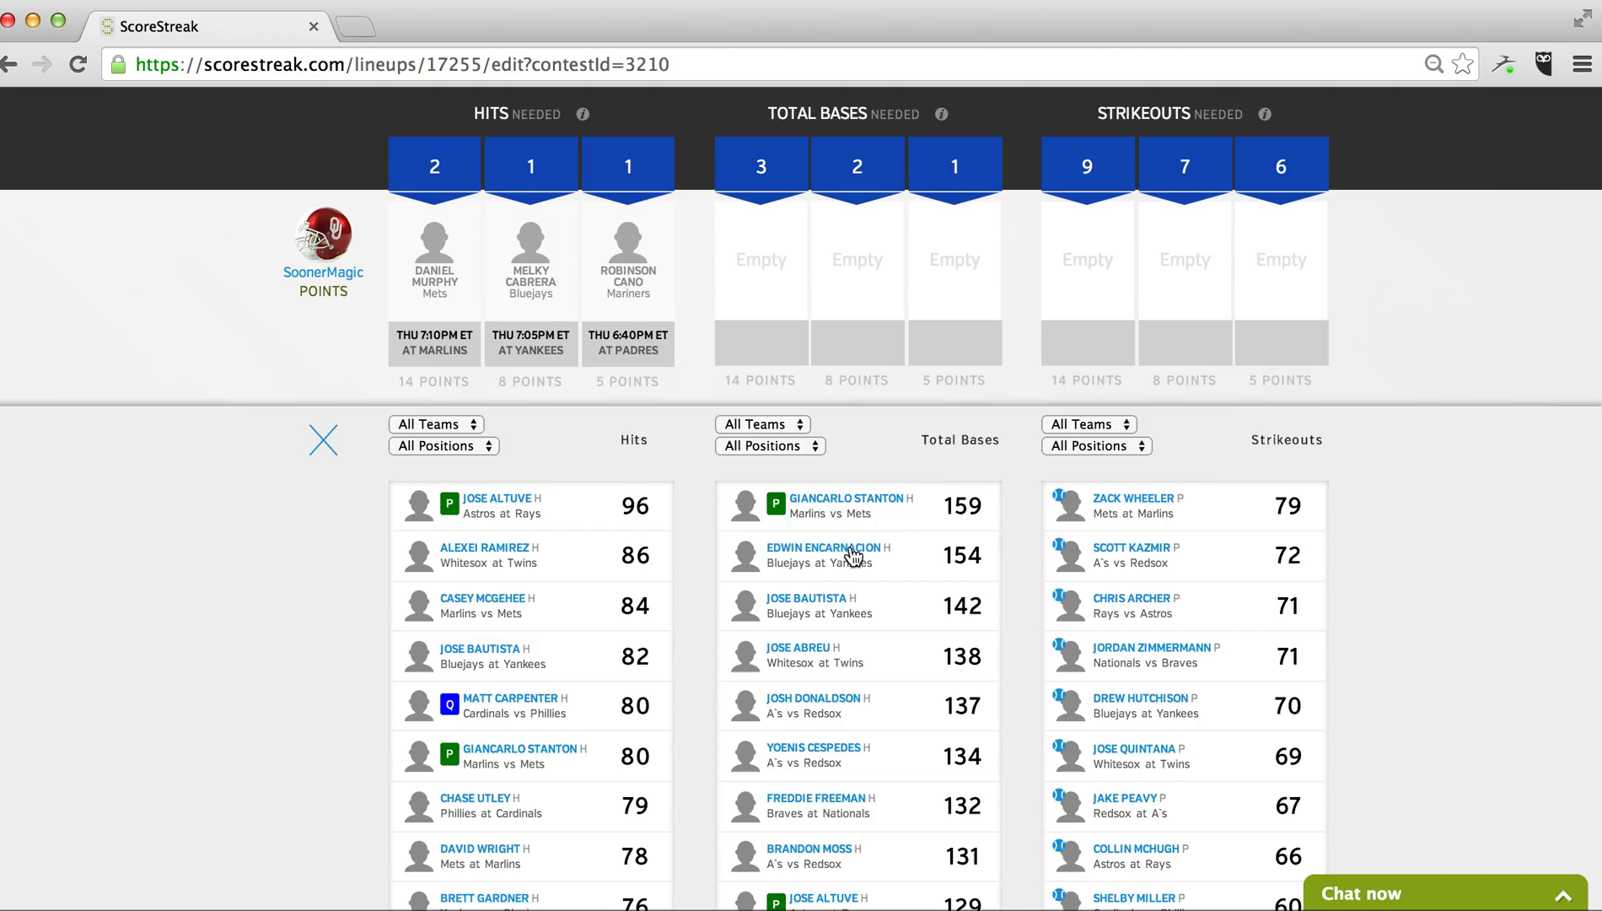
pyautogui.moveTo(855, 550); pyautogui.dragTo(858, 263)
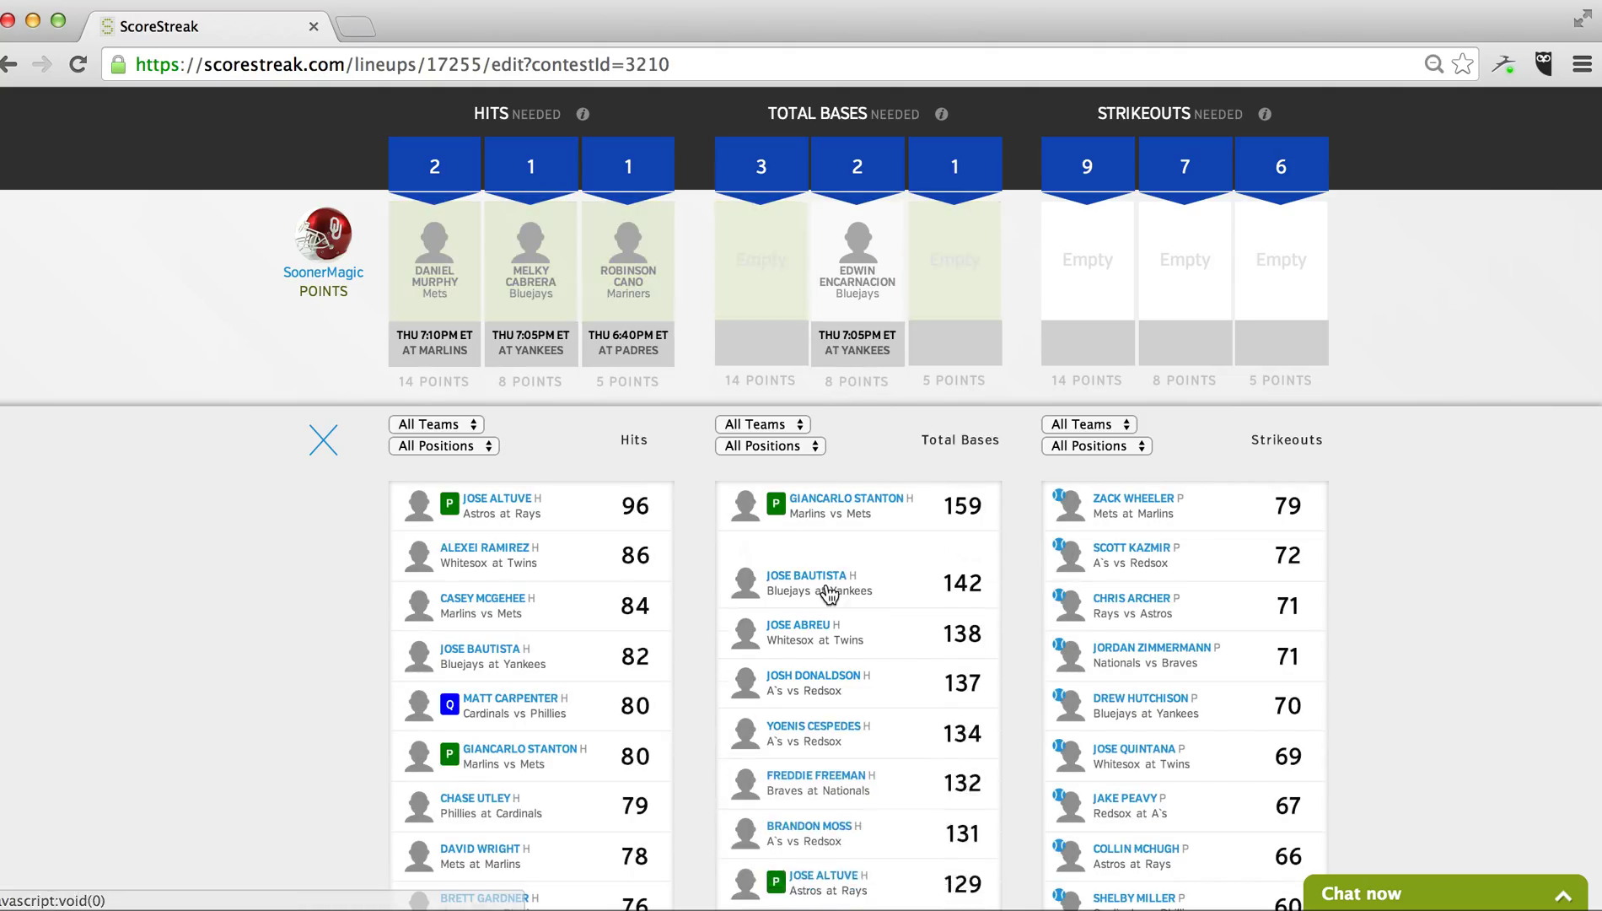
pyautogui.moveTo(827, 554); pyautogui.dragTo(760, 285)
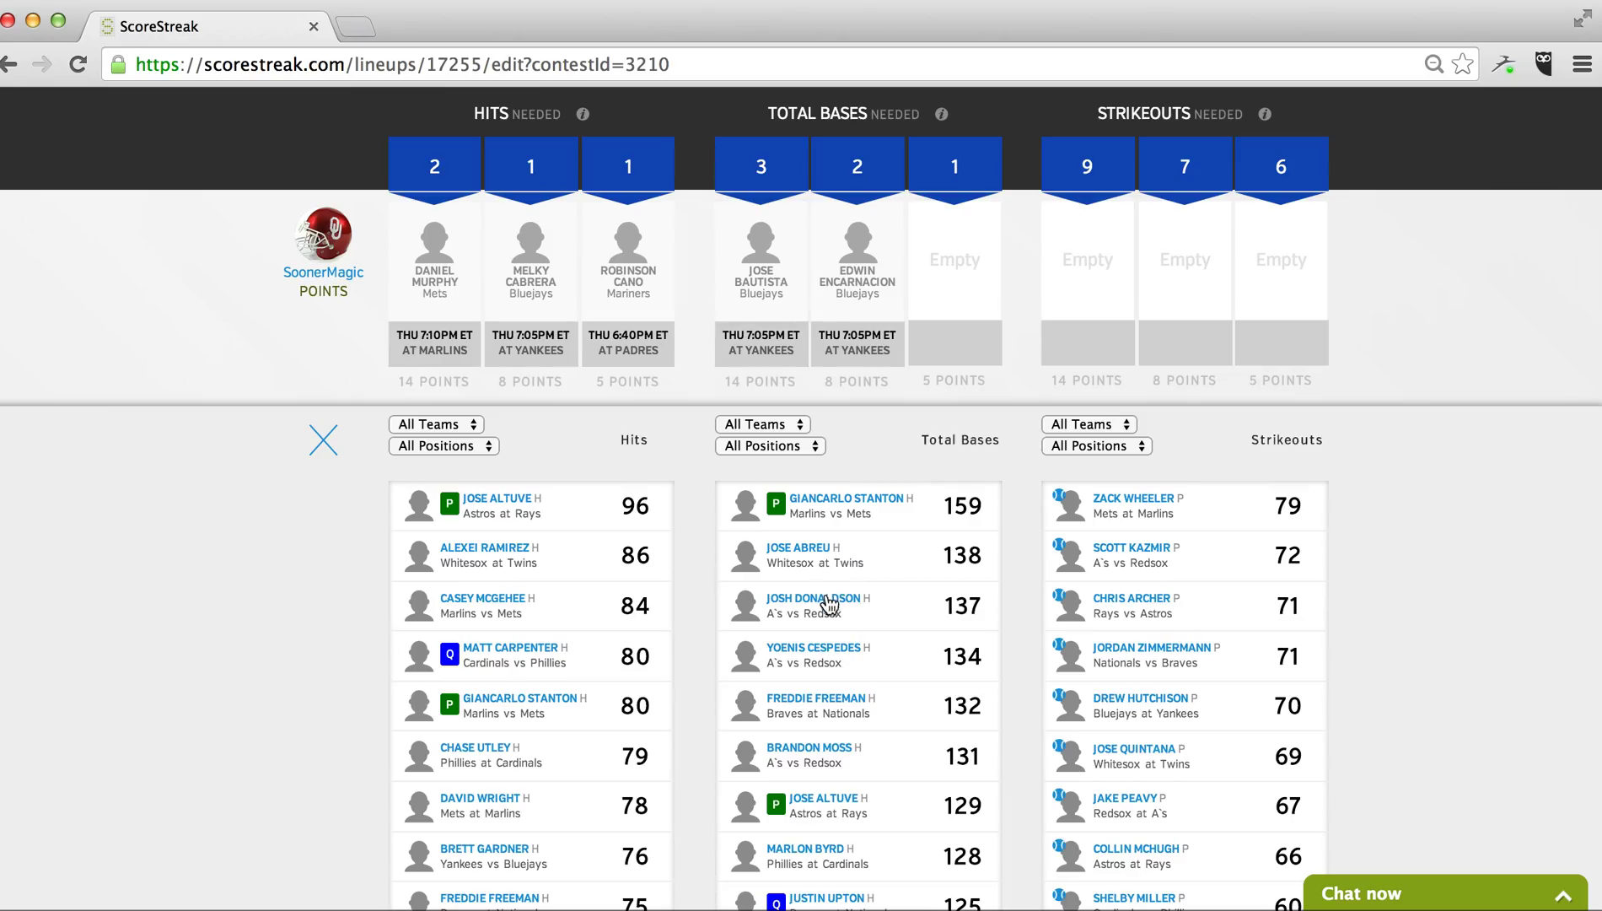
pyautogui.moveTo(827, 605); pyautogui.dragTo(958, 245)
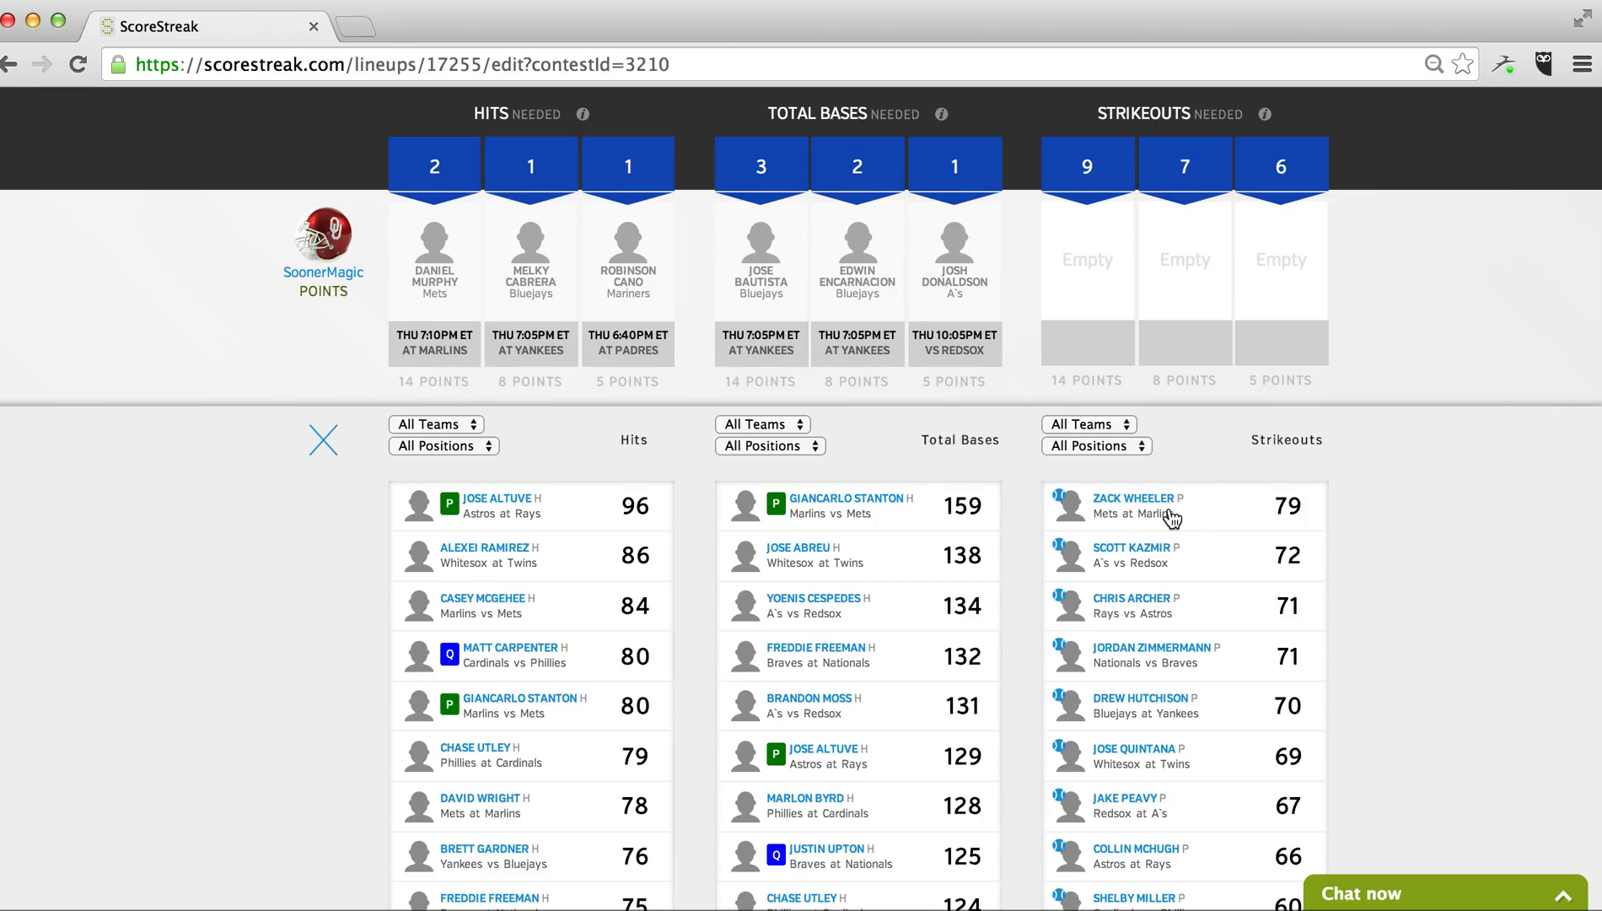
# - Fill the Strikeouts slots with Zack Wheeler (6), Scott Kazmir (7) and Chris Archer (9)
pyautogui.moveTo(1170, 517); pyautogui.dragTo(1281, 275)
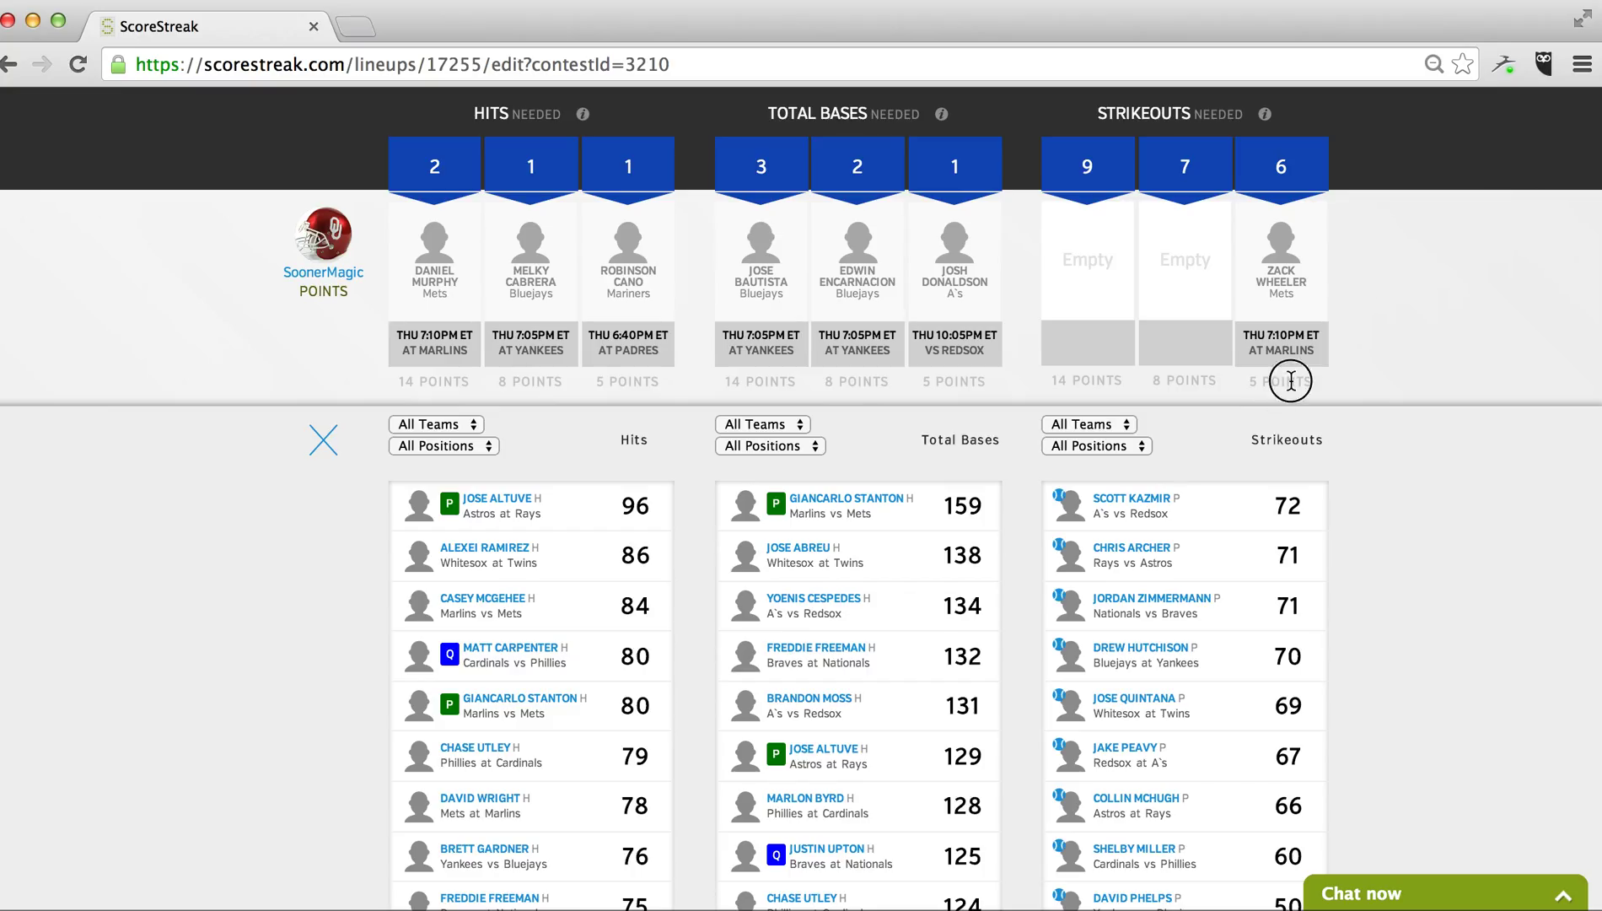
pyautogui.moveTo(1143, 505); pyautogui.dragTo(1184, 263)
pyautogui.moveTo(1133, 500); pyautogui.dragTo(1081, 261)
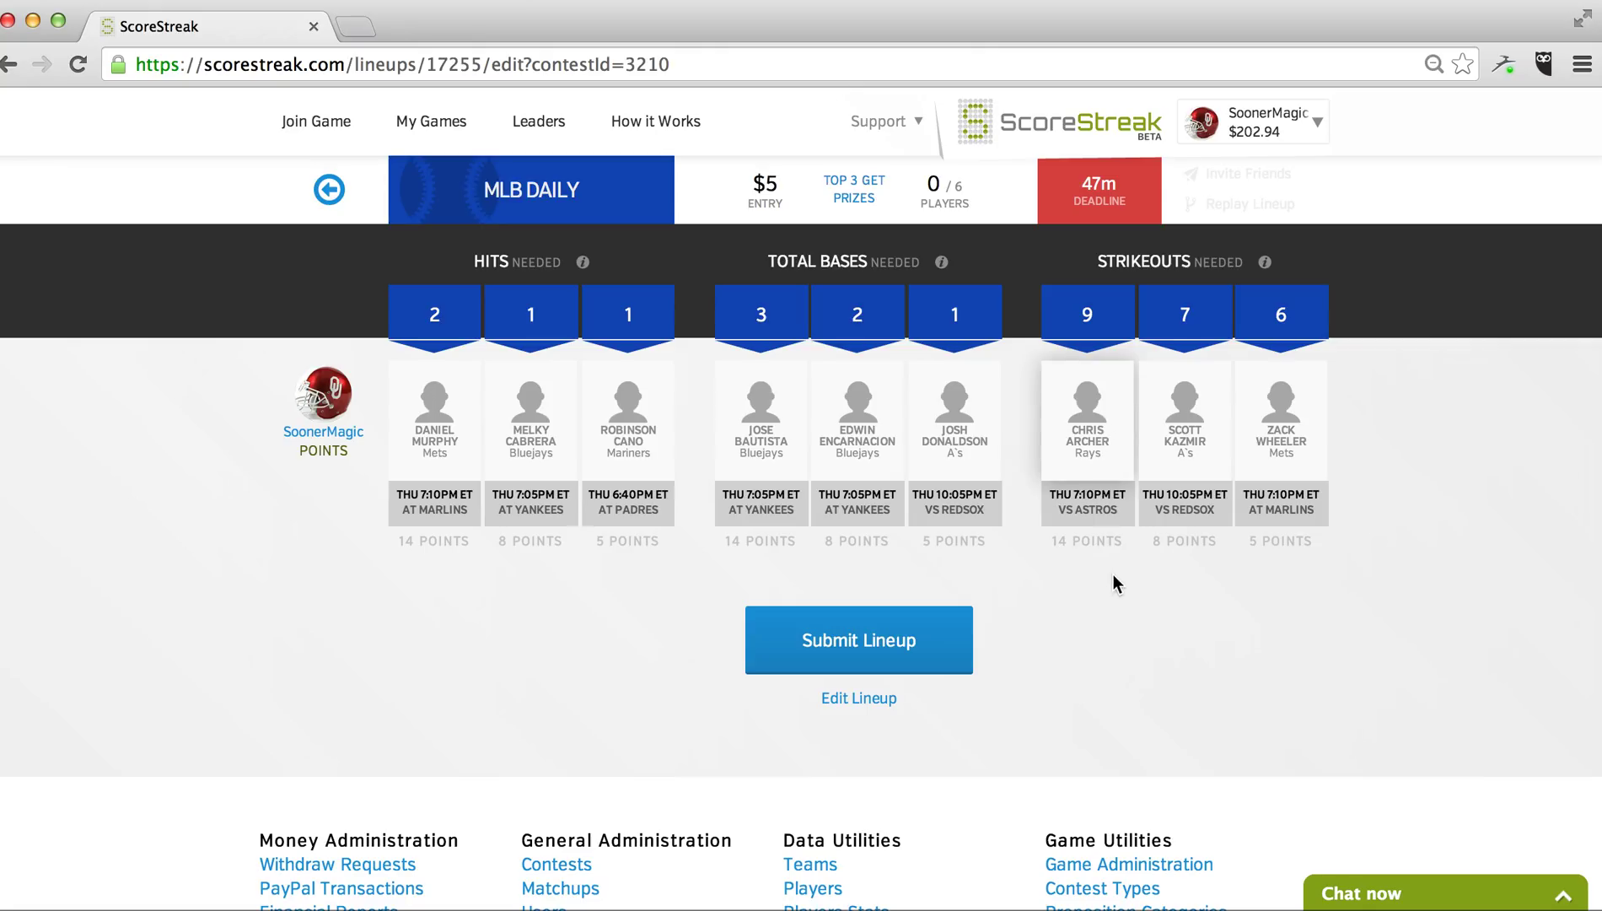
# - Edit the lineup, removing Scott Kazmir and placing Jordan Zimmermann in the 7-strikeout slot
pyautogui.click(852, 701)
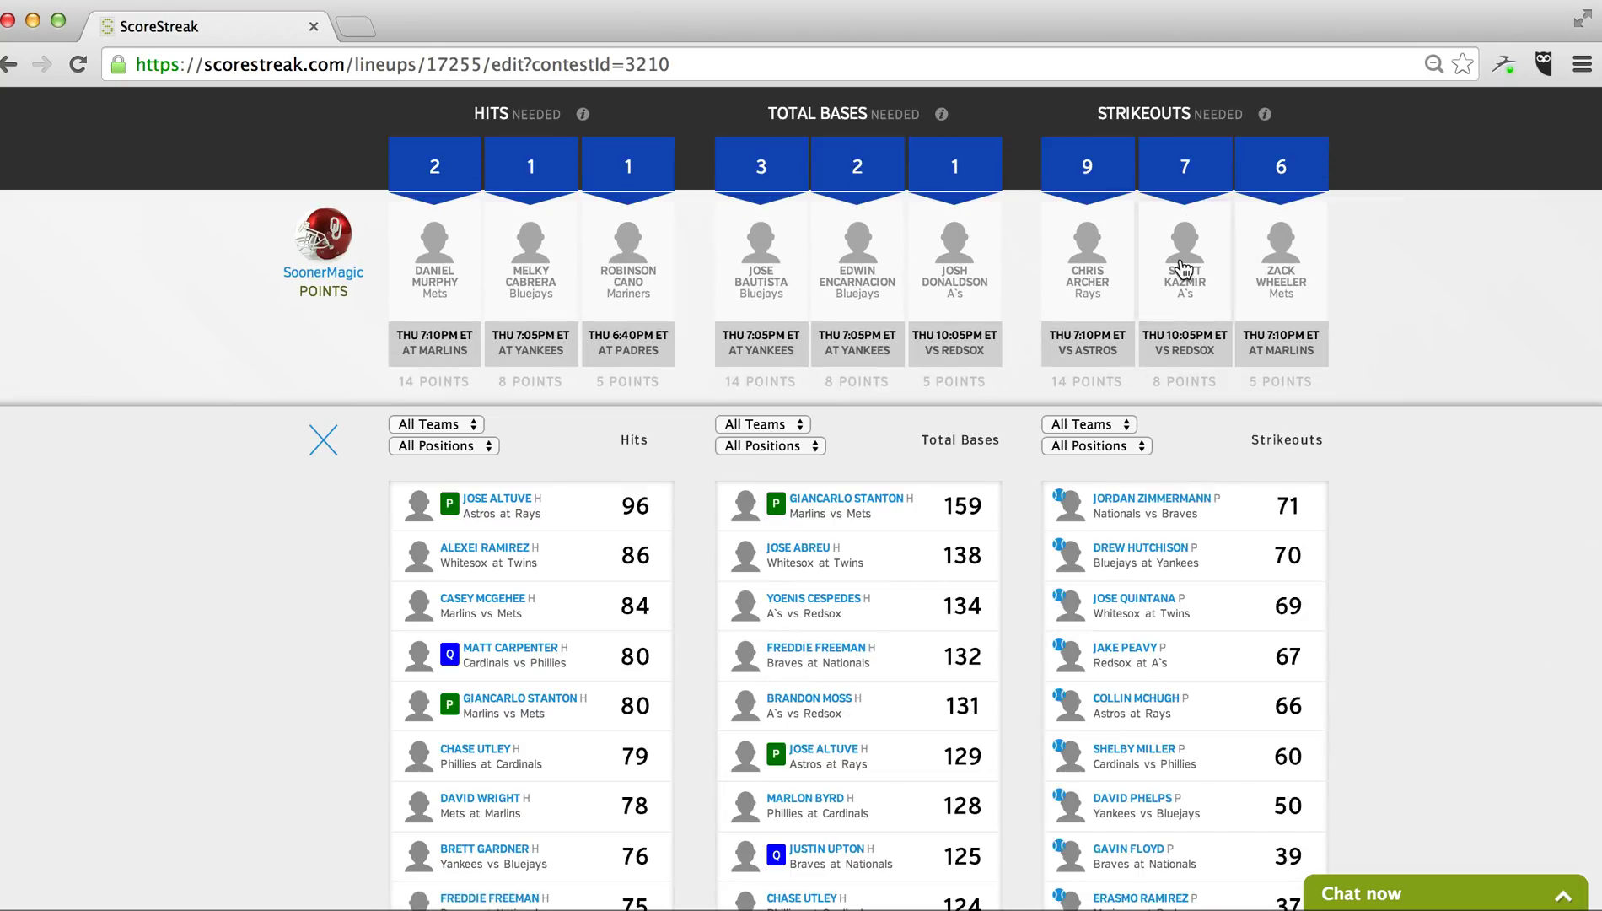
pyautogui.moveTo(1184, 266); pyautogui.dragTo(1165, 619)
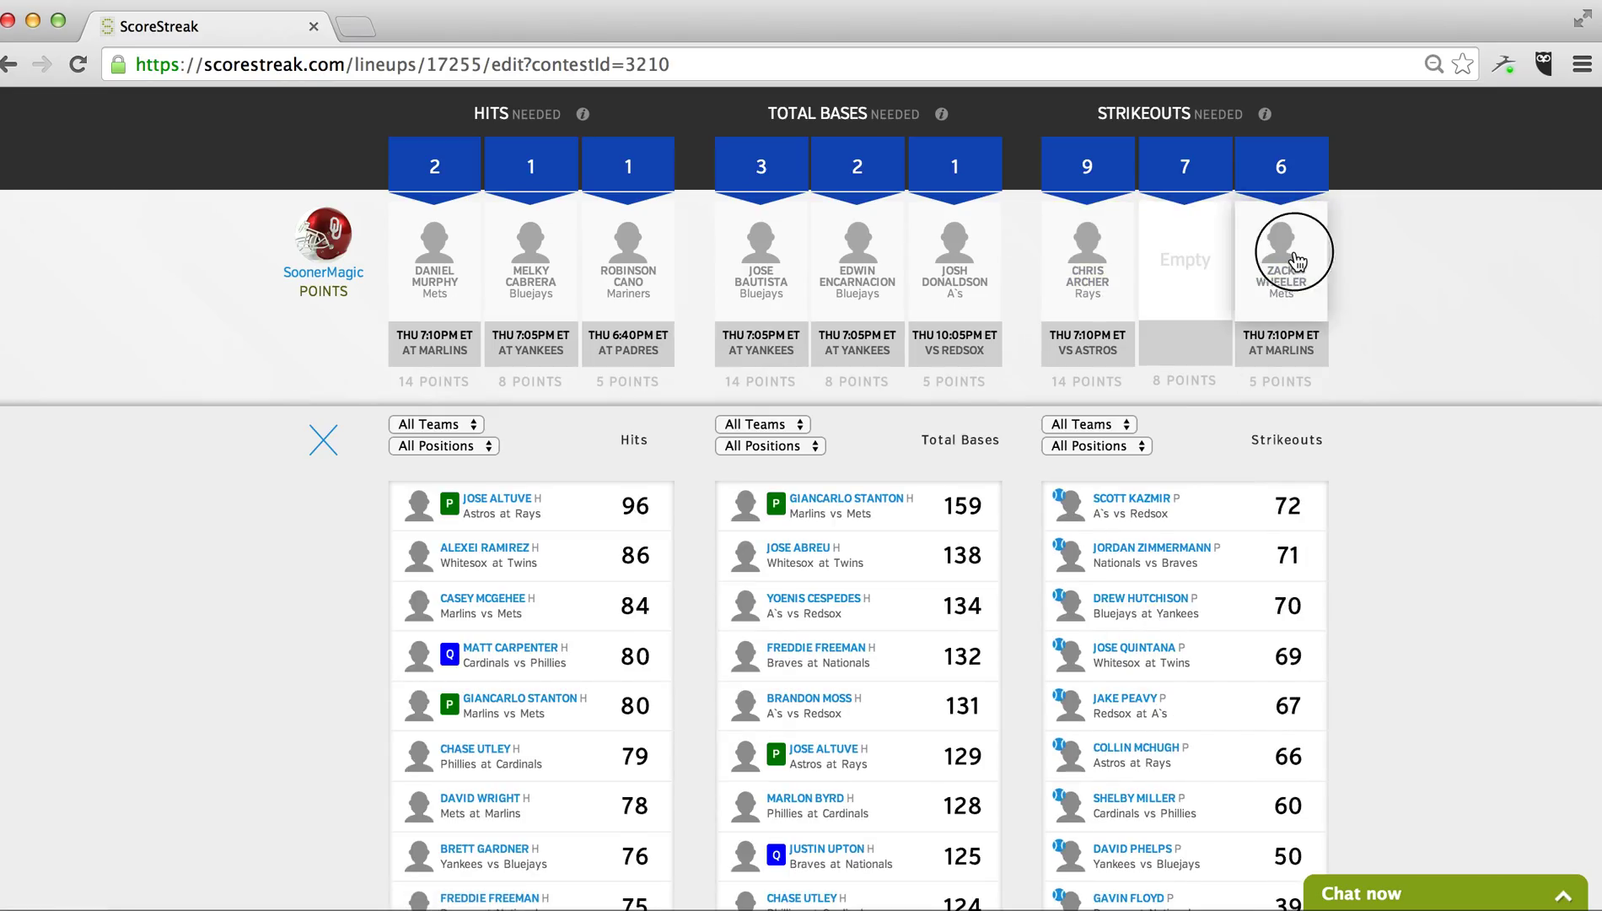
pyautogui.click(1281, 267)
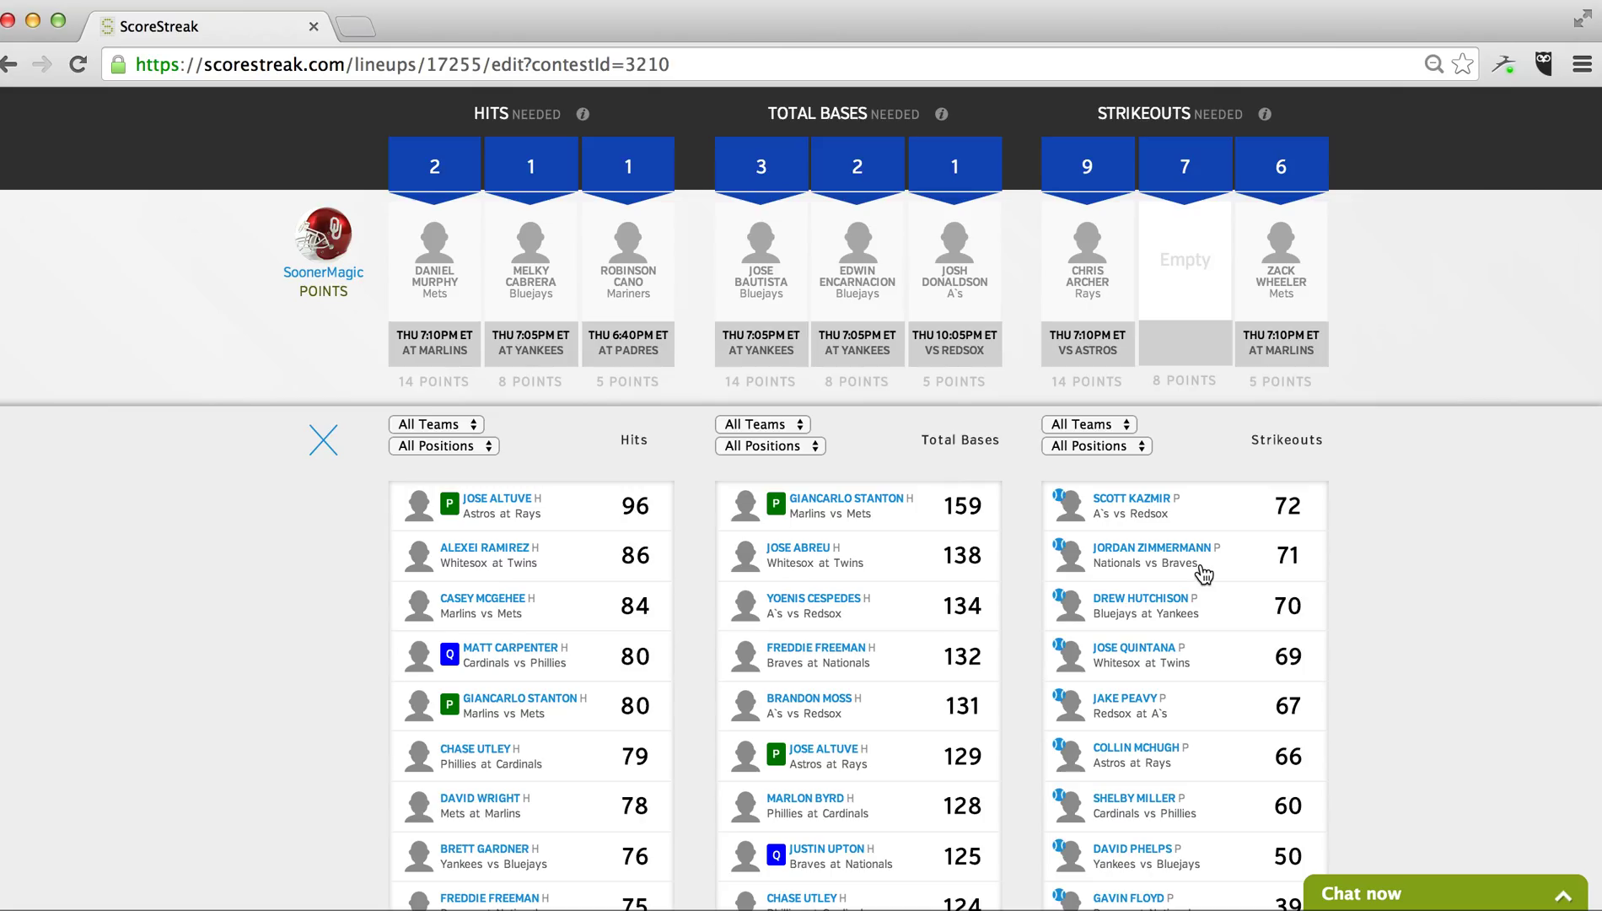
pyautogui.moveTo(1204, 571); pyautogui.dragTo(1185, 256)
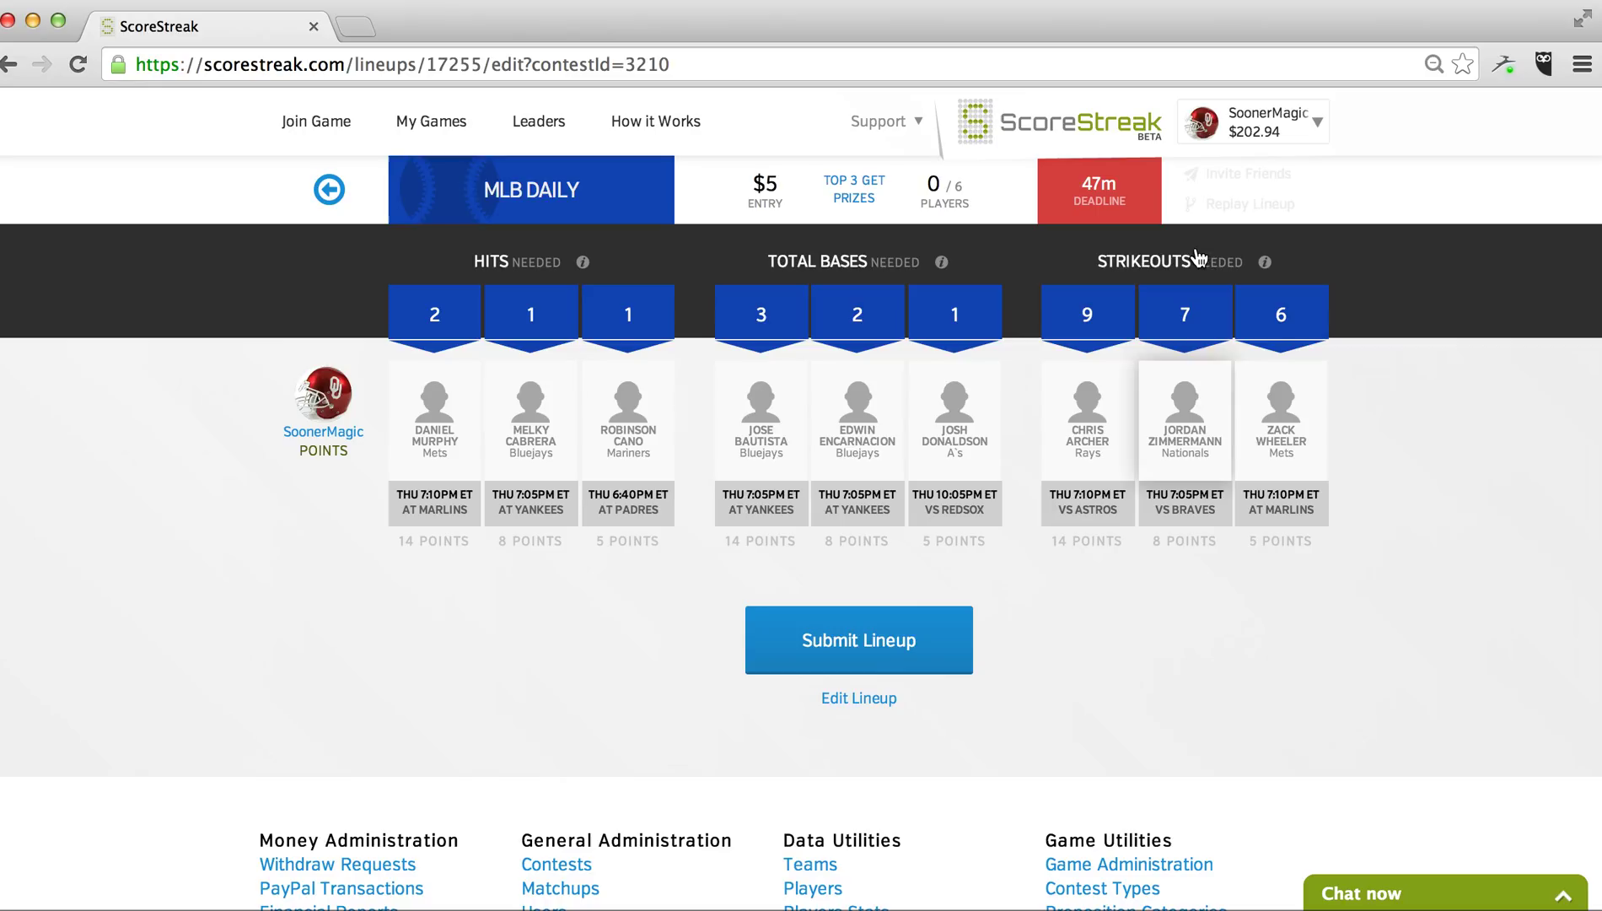
# - Submit the lineup and head to My Games from the You're In! confirmation
pyautogui.click(842, 641)
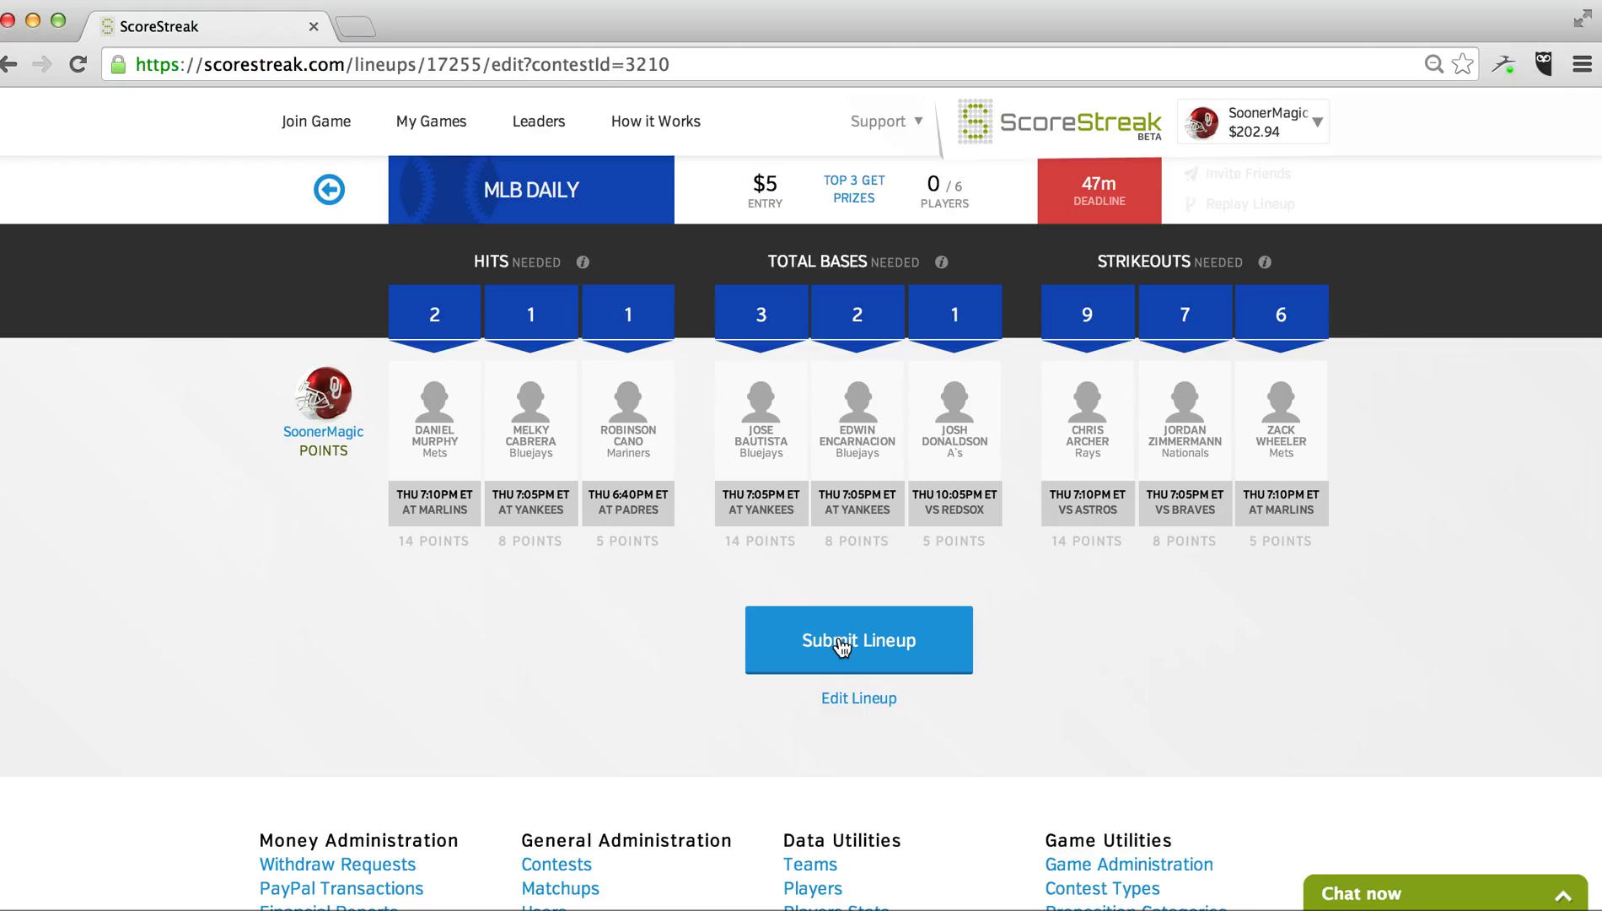
pyautogui.click(842, 643)
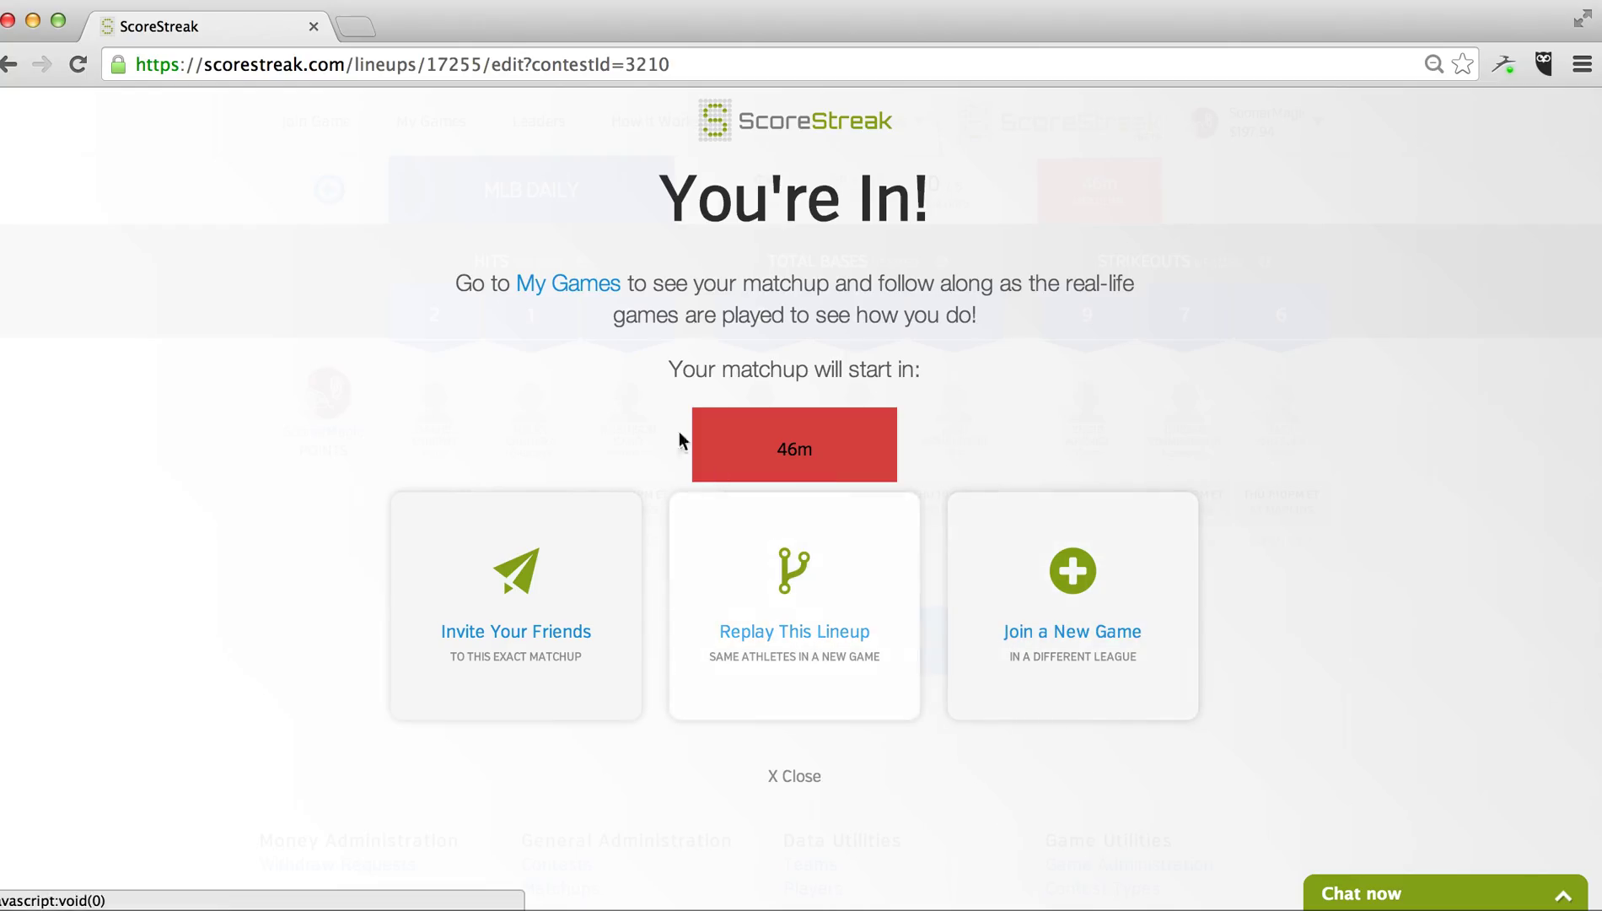
pyautogui.click(571, 284)
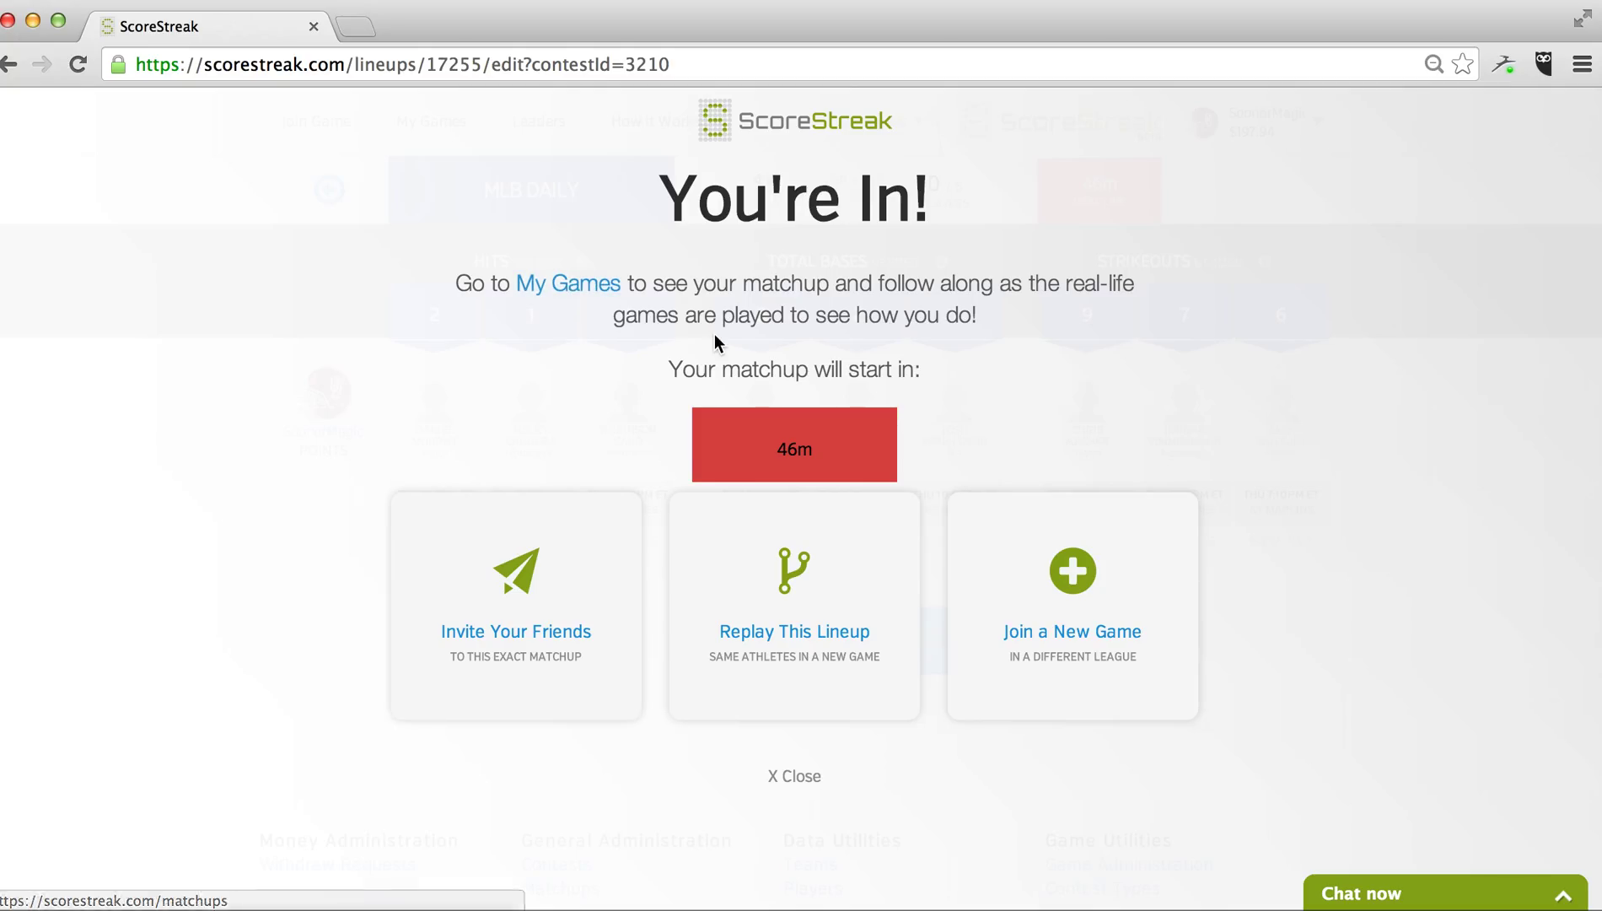
# - Load the My Games page listing the new $5 MLB Daily entry under Not Matched
pyautogui.click(579, 292)
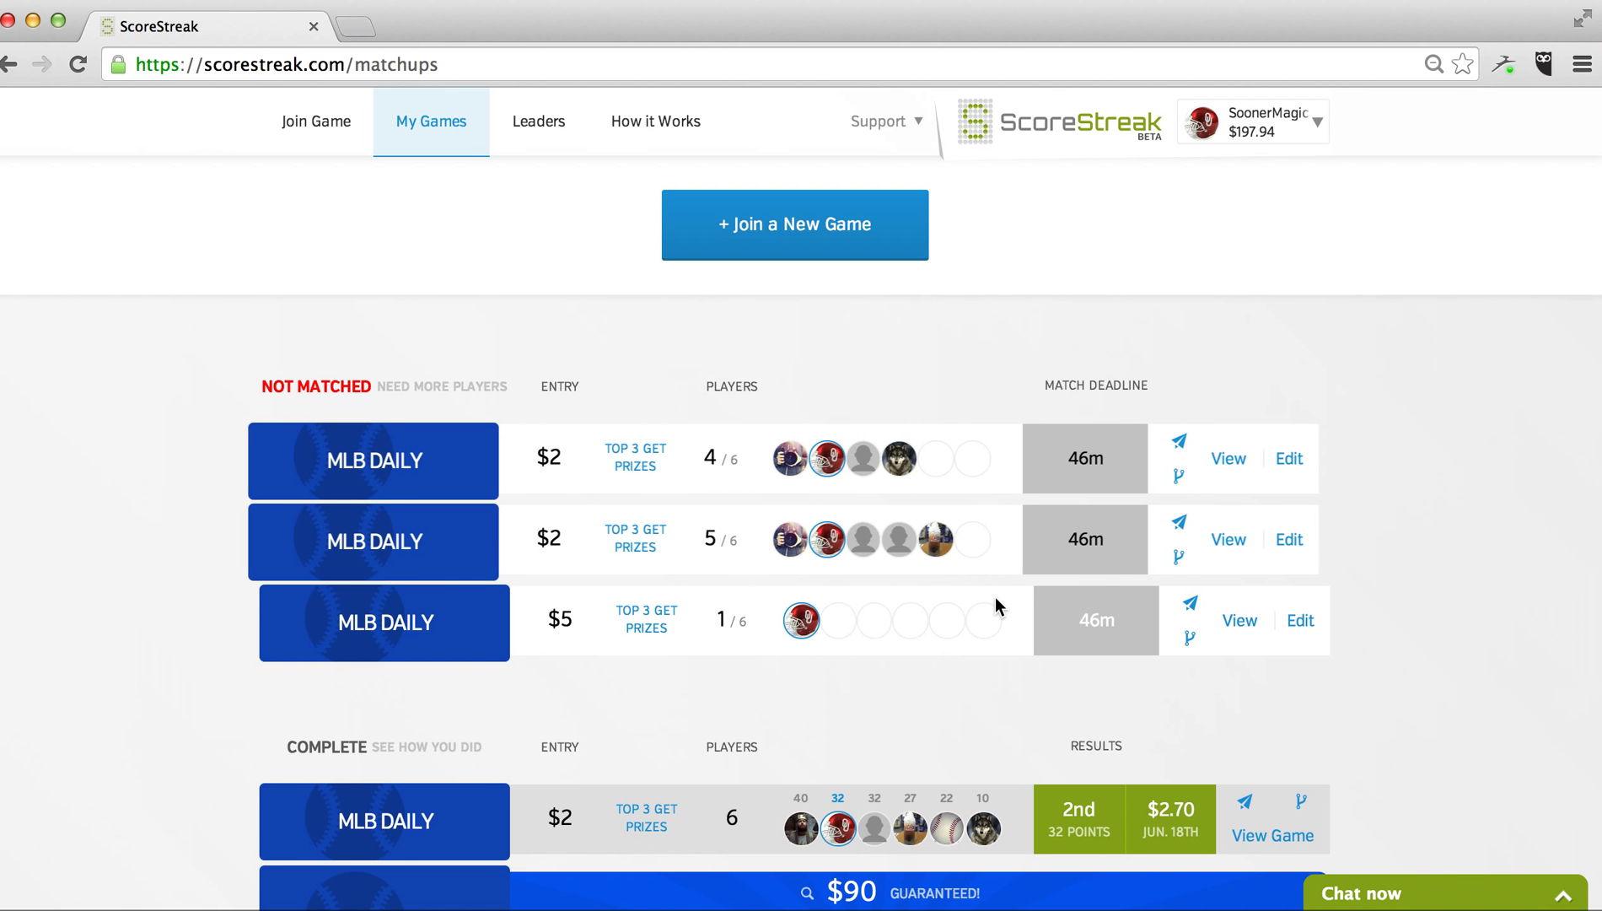
pyautogui.scroll(-3, 995, 597)
pyautogui.scroll(-3, 1496, 632)
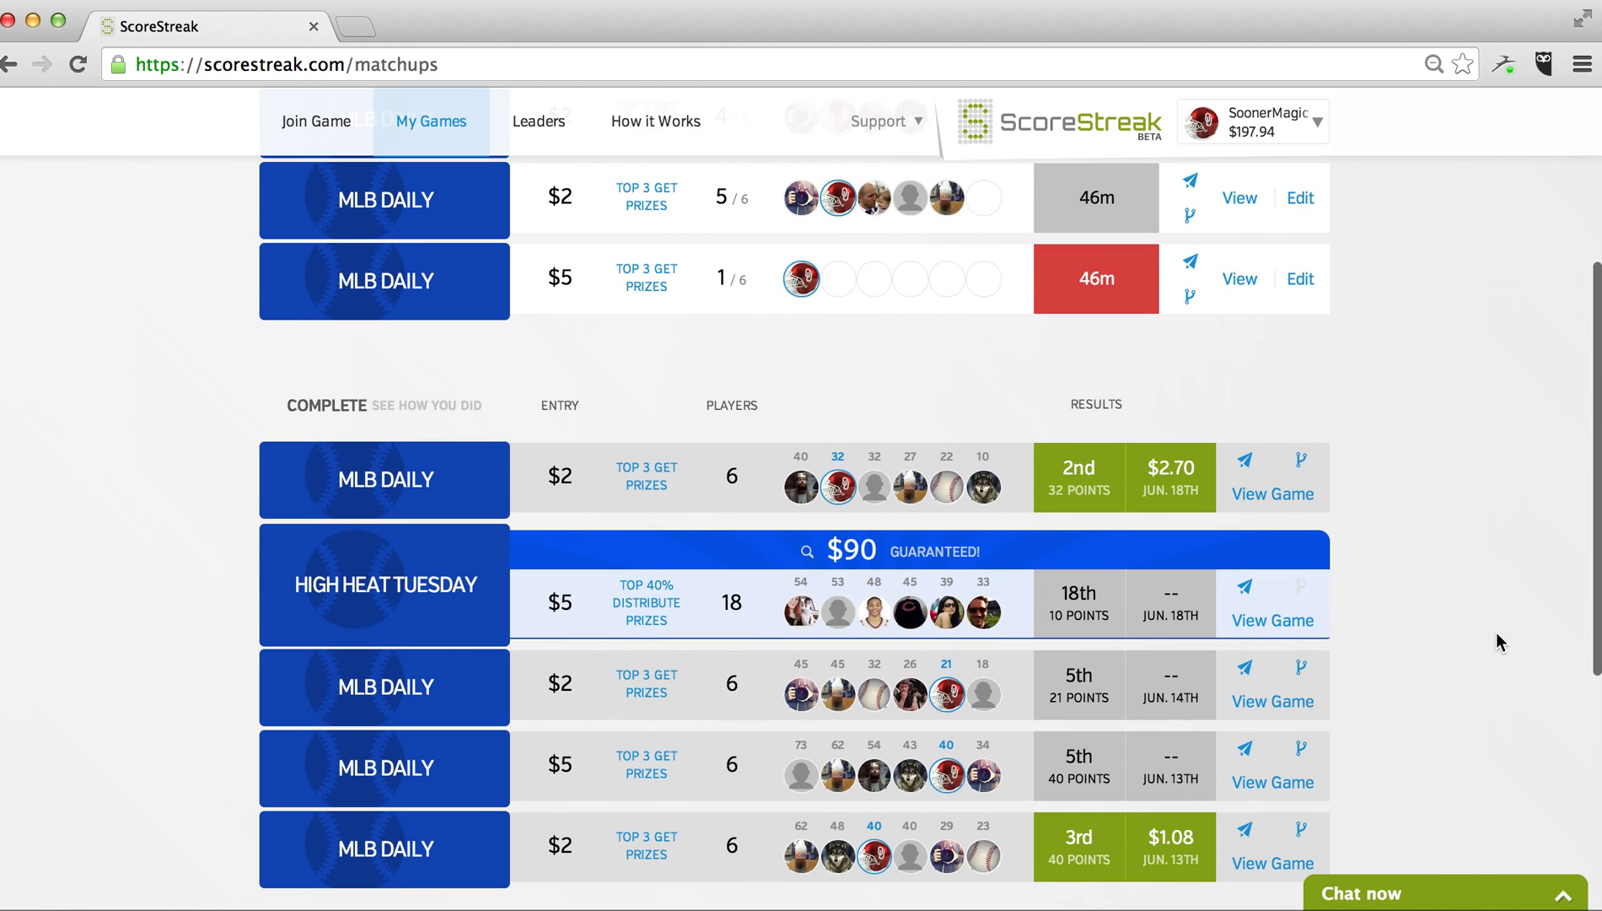
pyautogui.scroll(-3, 1496, 632)
pyautogui.scroll(-2, 1496, 632)
pyautogui.scroll(5, 1496, 632)
pyautogui.scroll(2, 1496, 632)
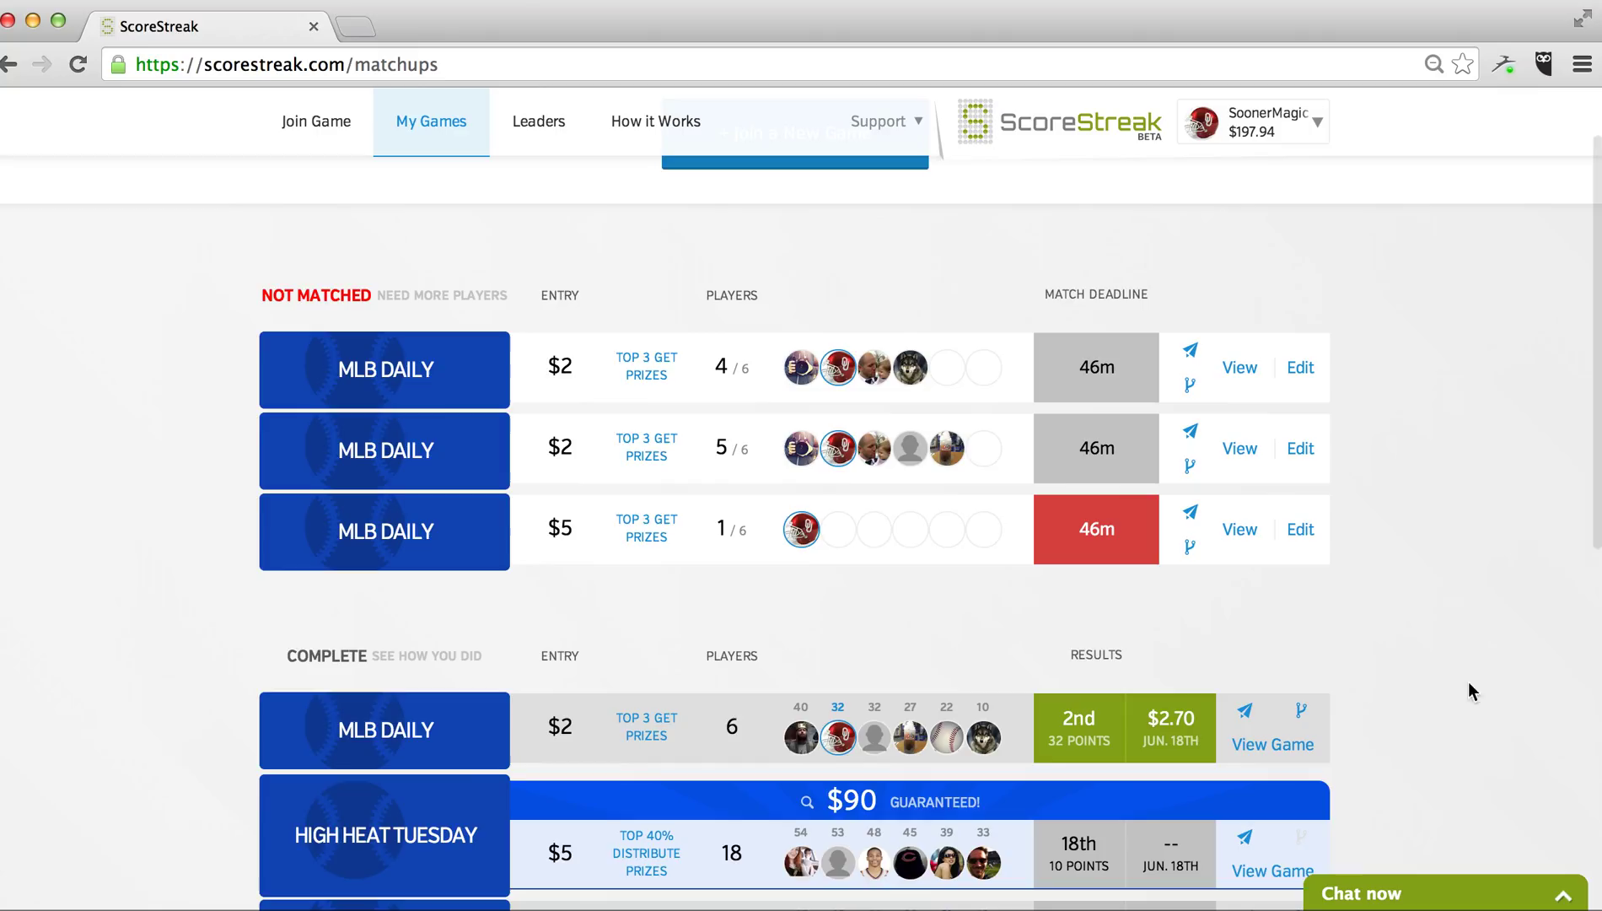